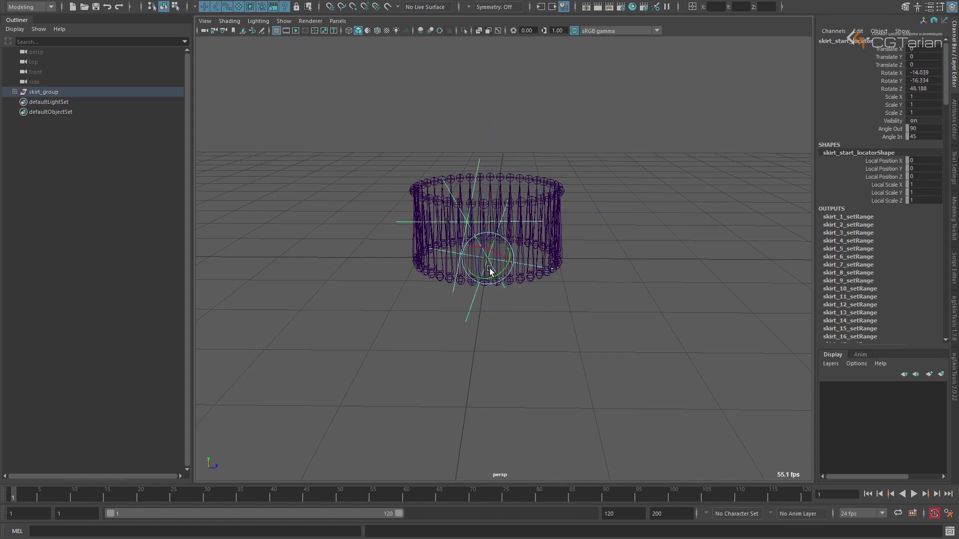
Test-rotate skirt_start_locator to see the skirt joints react, and undo the rotation.
{"action": "left_click_drag", "start_coordinate": [500, 245], "coordinate": [487, 339], "text": "alt"}
{"action": "left_click_drag", "start_coordinate": [469, 235], "coordinate": [570, 199]}
{"action": "key", "text": "ctrl+z"}
{"action": "key", "text": "ctrl+z"}
{"action": "left_click_drag", "start_coordinate": [464, 250], "coordinate": [389, 169], "text": "alt"}
Delete the whole skirt_group and undo the deletion.
{"action": "left_click", "coordinate": [115, 93]}
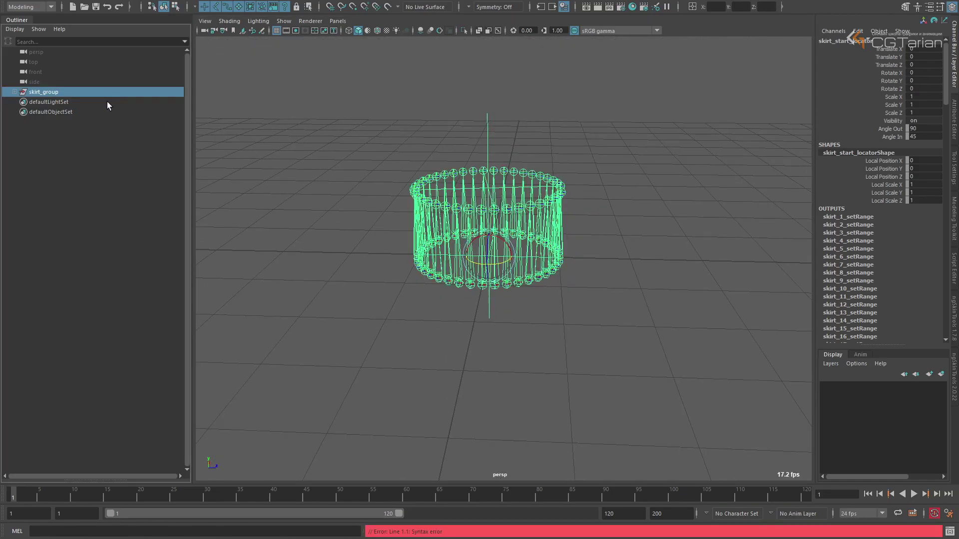
{"action": "key", "text": "Delete"}
{"action": "left_click", "coordinate": [514, 218]}
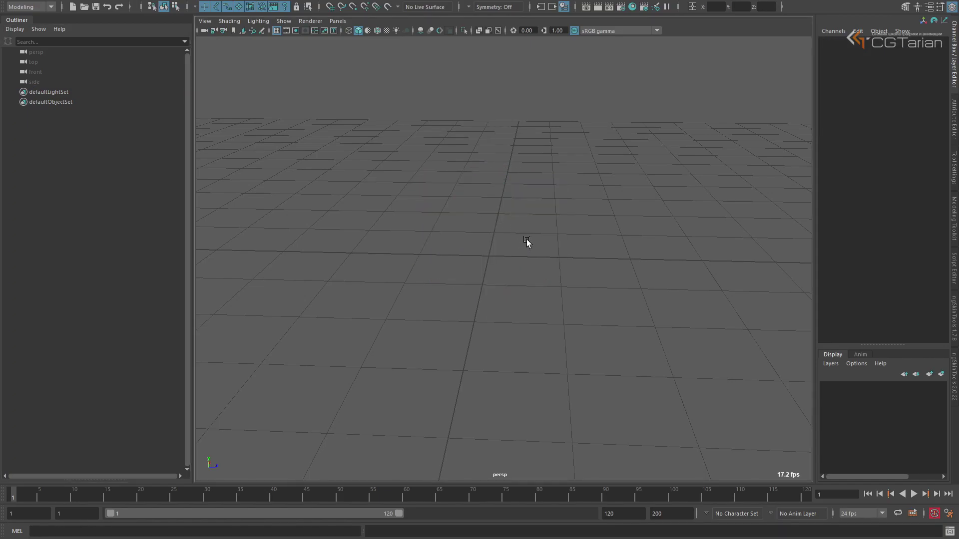
{"action": "key", "text": "ctrl+z"}
{"action": "middle_click_drag", "start_coordinate": [530, 231], "coordinate": [515, 218], "text": "alt"}
{"action": "left_click", "coordinate": [515, 220]}
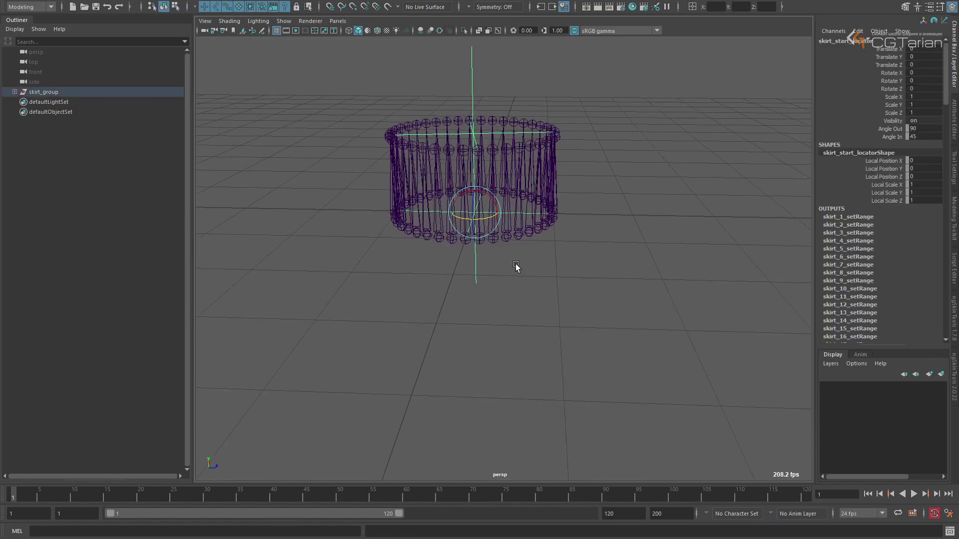
Expand skirt_group in the Outliner and unhide skirt_1_dir_locator.
{"action": "left_click", "coordinate": [15, 92]}
{"action": "left_click", "coordinate": [52, 122]}
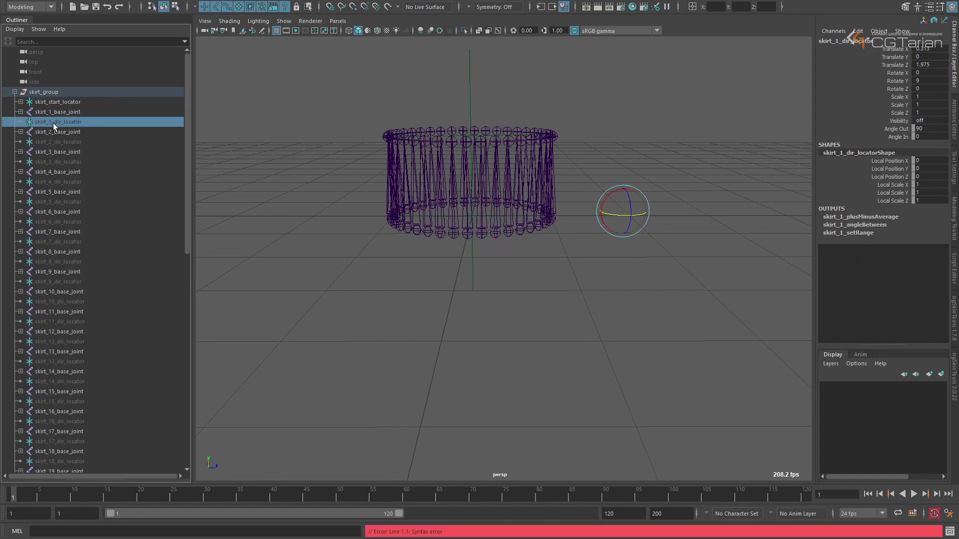
{"action": "key", "text": "shift+h"}
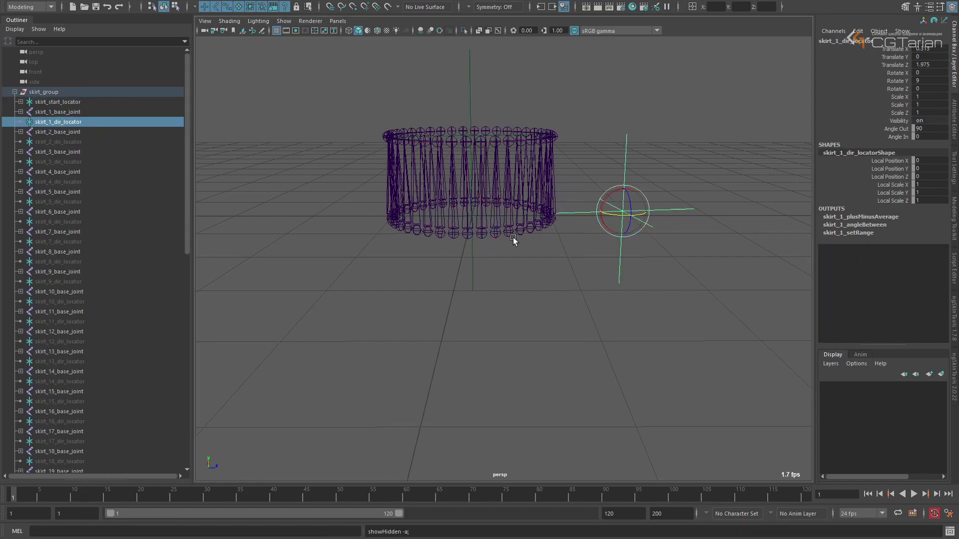
Select skirt_start_locator and examine the min and max range values of its skirt_1_setRange output.
{"action": "left_click", "coordinate": [469, 265]}
{"action": "left_click_drag", "start_coordinate": [508, 260], "coordinate": [531, 238], "text": "alt"}
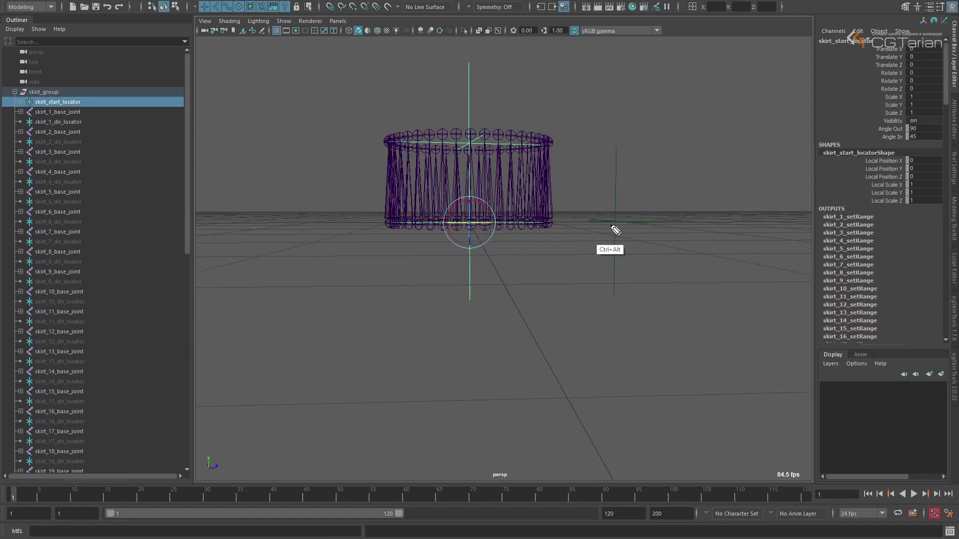
{"action": "left_click_drag", "start_coordinate": [464, 222], "coordinate": [473, 218]}
{"action": "mouse_move", "coordinate": [473, 137]}
{"action": "left_mouse_down"}
{"action": "mouse_move", "coordinate": [464, 219]}
{"action": "mouse_move", "coordinate": [590, 227]}
{"action": "mouse_move", "coordinate": [526, 169]}
{"action": "mouse_move", "coordinate": [575, 199]}
{"action": "mouse_move", "coordinate": [495, 214]}
{"action": "mouse_move", "coordinate": [461, 233]}
{"action": "left_mouse_up"}
{"action": "key", "text": "ctrl+F2"}
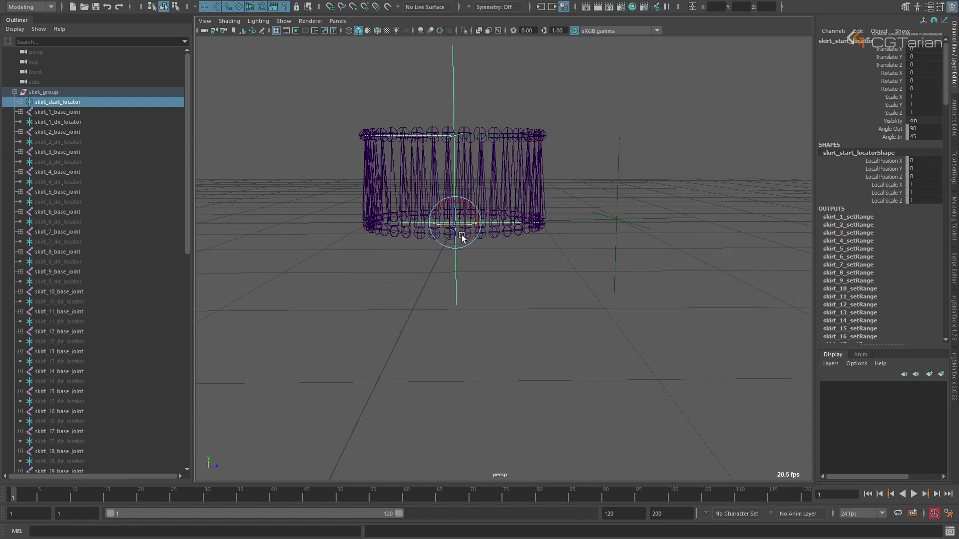
{"action": "left_click", "coordinate": [864, 215]}
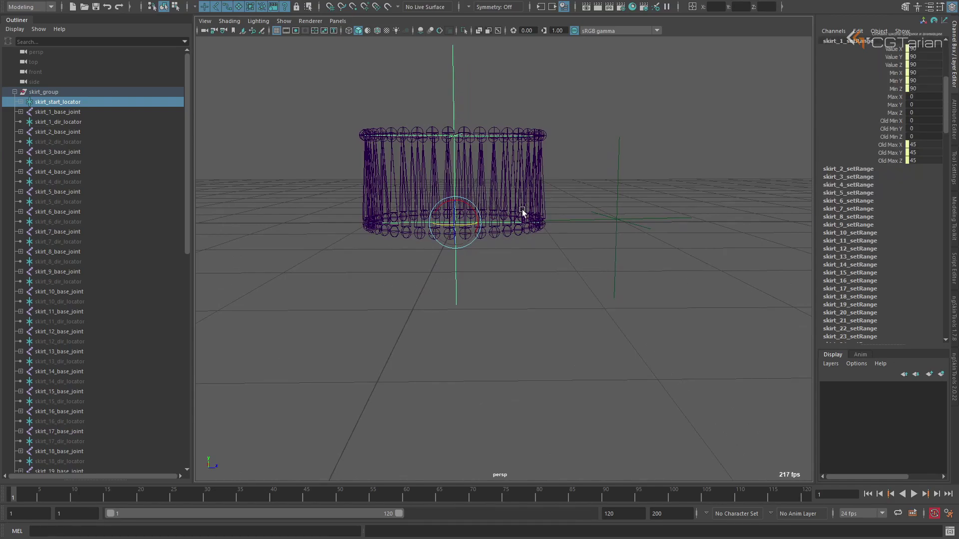
Rotate skirt_start_locator to about 70.5 degrees in X and check the rotation of skirt_39_base_joint.
{"action": "middle_click_drag", "start_coordinate": [534, 207], "coordinate": [556, 214], "text": "alt"}
{"action": "left_click_drag", "start_coordinate": [492, 212], "coordinate": [544, 214]}
{"action": "scroll", "coordinate": [544, 206], "scroll_direction": "down", "scroll_amount": 1}
{"action": "middle_click_drag", "start_coordinate": [540, 184], "coordinate": [596, 196]}
{"action": "left_click_drag", "start_coordinate": [598, 220], "coordinate": [599, 193], "text": "alt"}
{"action": "middle_click_drag", "start_coordinate": [598, 194], "coordinate": [608, 211]}
{"action": "left_click_drag", "start_coordinate": [586, 205], "coordinate": [585, 219], "text": "alt"}
{"action": "left_click", "coordinate": [598, 205]}
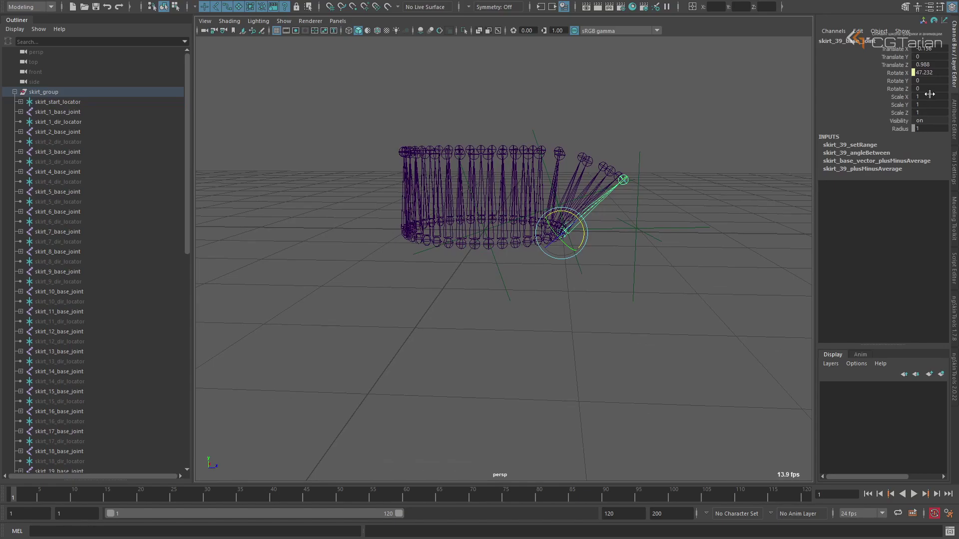
Reselect skirt_start_locator and vary its X rotation to about 66 degrees to test how the joints follow.
{"action": "left_click", "coordinate": [503, 283]}
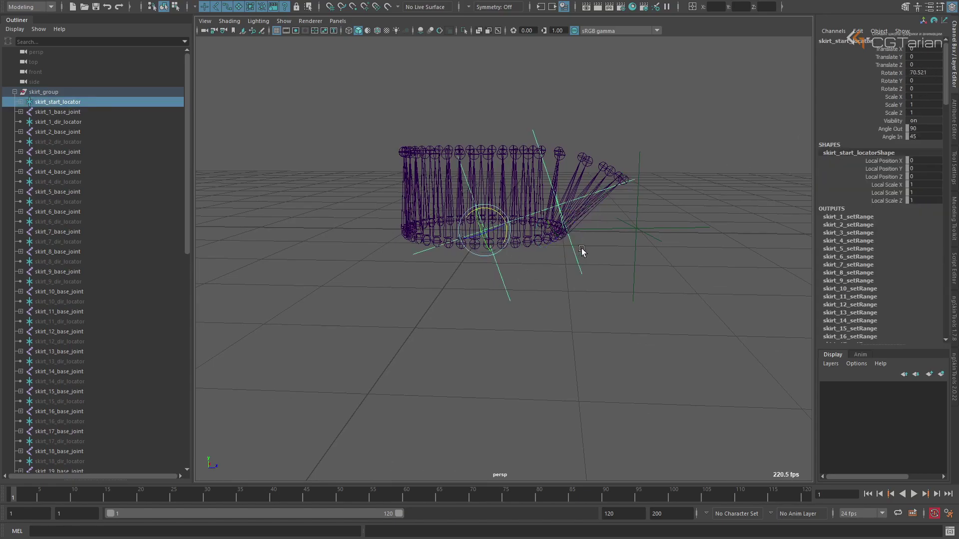
{"action": "left_click_drag", "start_coordinate": [578, 252], "coordinate": [565, 211], "text": "alt"}
{"action": "middle_click_drag", "start_coordinate": [565, 211], "coordinate": [597, 194]}
{"action": "left_click_drag", "start_coordinate": [545, 205], "coordinate": [568, 184], "text": "alt"}
{"action": "key", "text": "ctrl+z"}
{"action": "key", "text": "ctrl+z"}
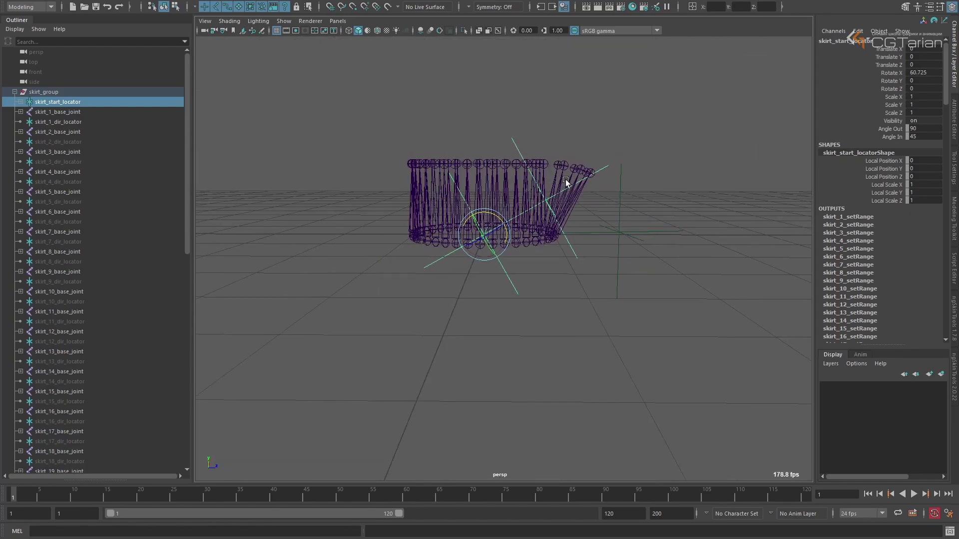
{"action": "left_click_drag", "start_coordinate": [586, 220], "coordinate": [574, 252], "text": "alt"}
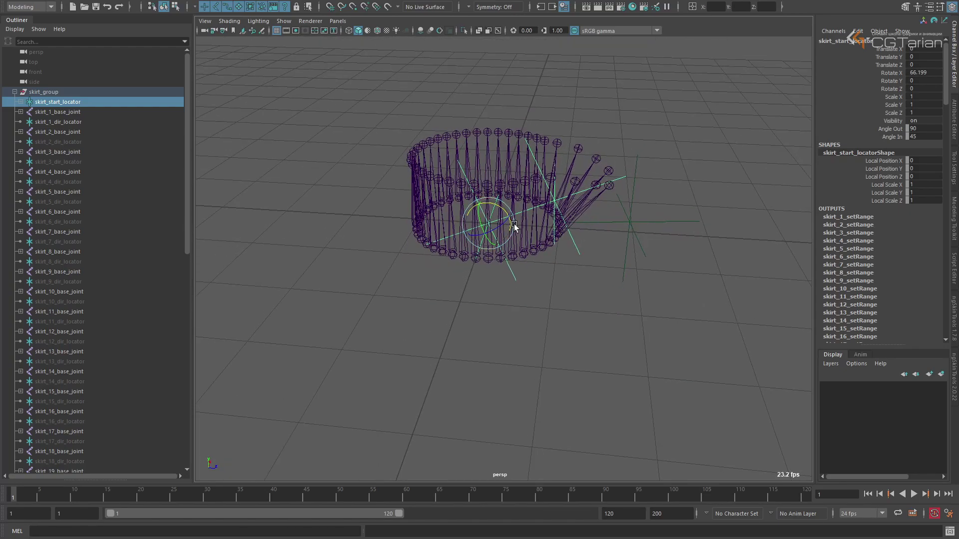
Test skirt_start_locator at about 55, -45 and 26 degrees in X, Y and Z, and undo the test rotations.
{"action": "left_click_drag", "start_coordinate": [502, 227], "coordinate": [472, 233]}
{"action": "left_click_drag", "start_coordinate": [562, 220], "coordinate": [503, 230], "text": "alt"}
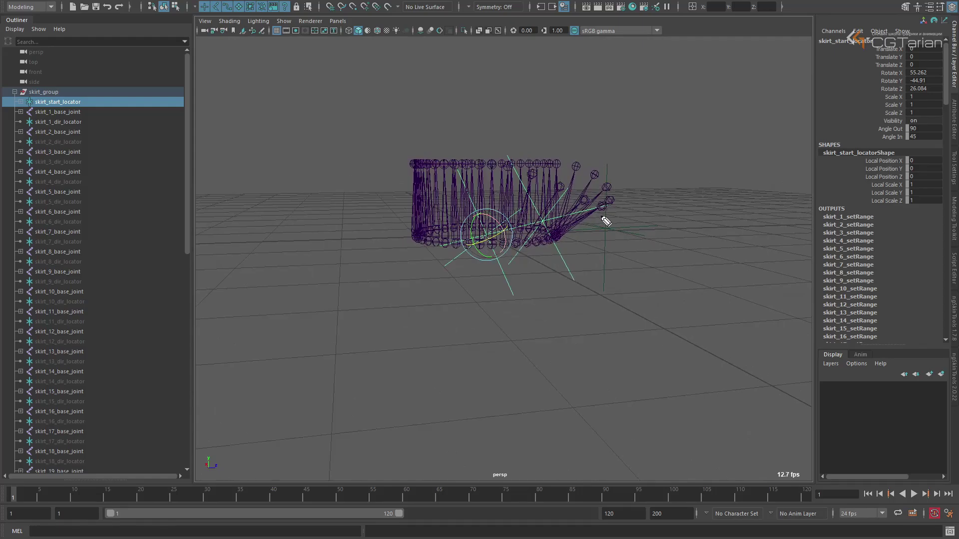
{"action": "middle_click_drag", "start_coordinate": [544, 236], "coordinate": [542, 249], "text": "alt"}
{"action": "key", "text": "ctrl+z"}
{"action": "left_click_drag", "start_coordinate": [495, 234], "coordinate": [510, 220]}
{"action": "left_click_drag", "start_coordinate": [510, 217], "coordinate": [485, 255], "text": "alt"}
{"action": "key", "text": "ctrl+z"}
Delete the entire skirt_group and create a locator at the origin.
{"action": "left_click", "coordinate": [75, 93]}
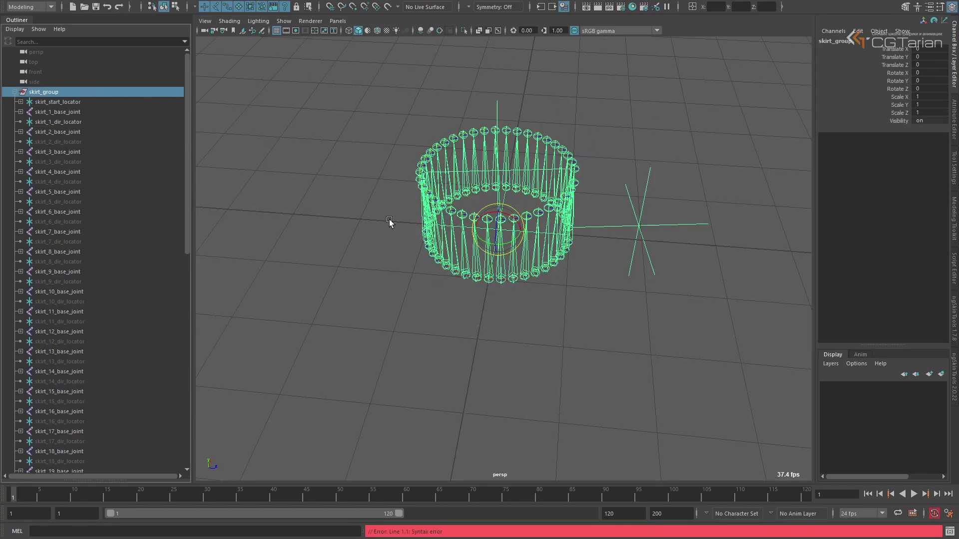
{"action": "key", "text": "Delete"}
{"action": "left_click_drag", "start_coordinate": [561, 224], "coordinate": [616, 205], "text": "alt"}
{"action": "right_click_drag", "start_coordinate": [614, 205], "coordinate": [555, 219]}
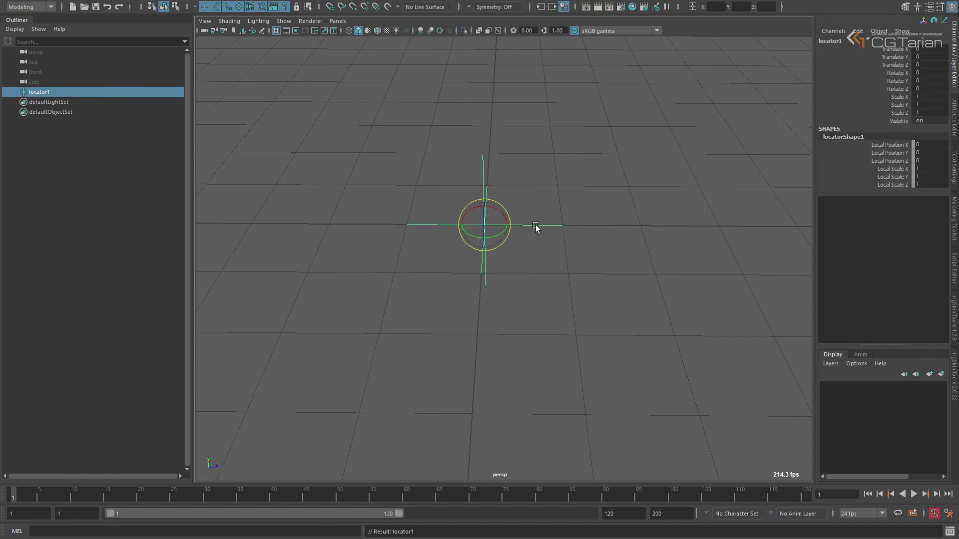
Duplicate the origin locator and move the copy about 2.22 units along Z.
{"action": "key", "text": "ctrl+d"}
{"action": "key", "text": "w"}
{"action": "left_click_drag", "start_coordinate": [506, 224], "coordinate": [732, 226]}
{"action": "key", "text": "x"}
{"action": "middle_click_drag", "start_coordinate": [633, 225], "coordinate": [654, 219]}
Duplicate the origin locator, raise the copy about 2.05 units in Y and parent it to the origin locator.
{"action": "left_click_drag", "start_coordinate": [526, 195], "coordinate": [507, 210]}
{"action": "key", "text": "ctrl+d"}
{"action": "left_click_drag", "start_coordinate": [483, 217], "coordinate": [483, 55]}
{"action": "left_click", "coordinate": [502, 239], "text": "shift"}
{"action": "key", "text": "p"}
Test-rotate the origin locator with its parented child, and reselect the locator offset along Z.
{"action": "left_click", "coordinate": [490, 276]}
{"action": "left_click", "coordinate": [484, 269]}
{"action": "key", "text": "e"}
{"action": "left_click_drag", "start_coordinate": [493, 227], "coordinate": [539, 216]}
{"action": "left_click", "coordinate": [617, 245]}
{"action": "key", "text": "w"}
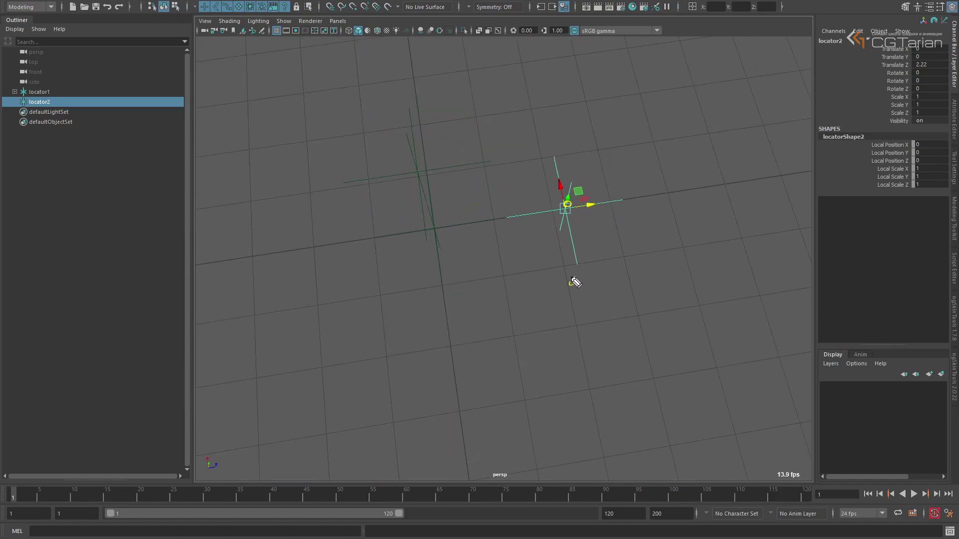
{"action": "left_click_drag", "start_coordinate": [443, 241], "coordinate": [461, 208], "text": "alt"}
{"action": "left_click", "coordinate": [199, 530]}
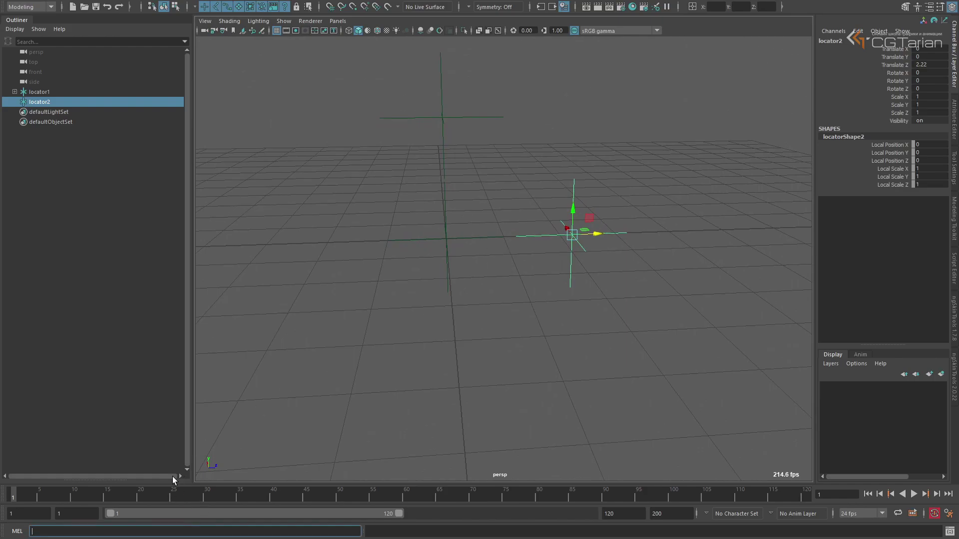
{"action": "type", "text": "createNode angleBetaeen"}
{"action": "key", "text": "Return"}
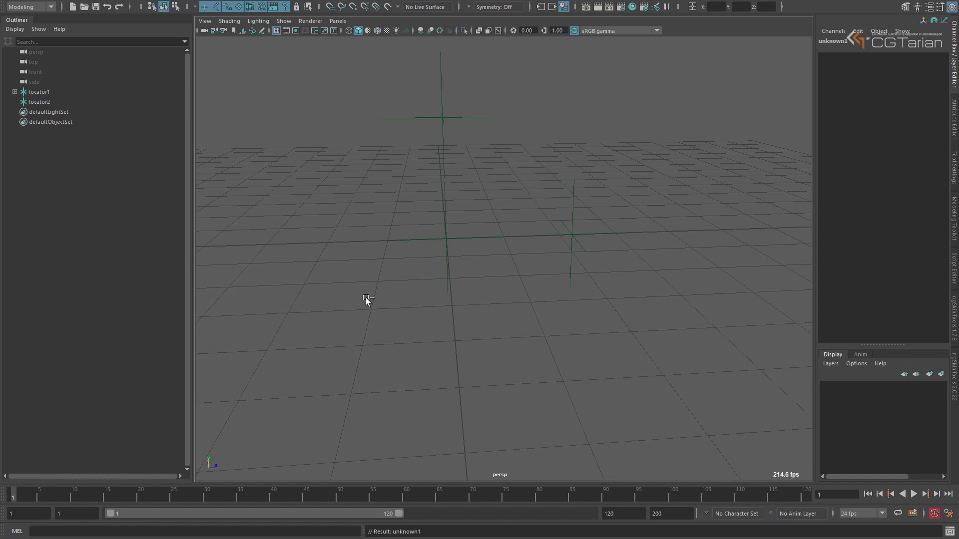
{"action": "key", "text": "ctrl+z"}
Create an angleBetween node with the MEL command createNode angleBetween.
{"action": "left_click", "coordinate": [294, 533]}
{"action": "key", "text": "Up"}
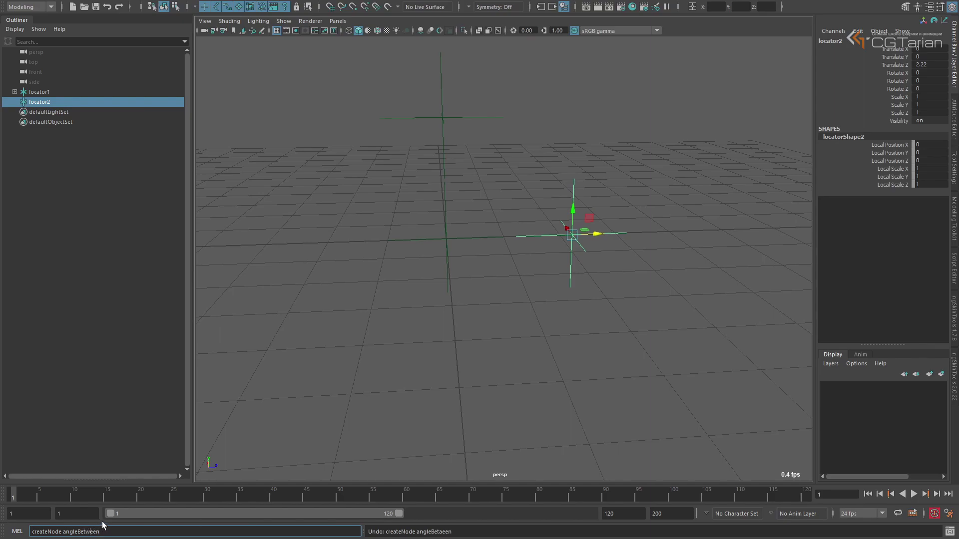
{"action": "key", "text": "Return"}
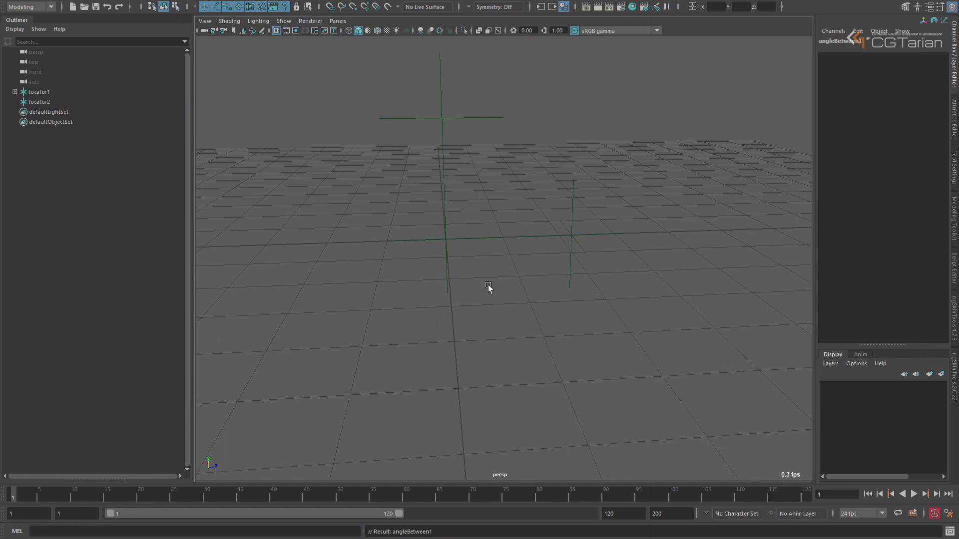
Open the Connection Editor with angleBetween1 on both sides and expand its vector1 and vector2 inputs.
{"action": "left_click_drag", "start_coordinate": [489, 285], "coordinate": [491, 283], "text": "alt"}
{"action": "key", "text": "alt+c"}
{"action": "left_click", "coordinate": [727, 204]}
{"action": "left_click", "coordinate": [664, 277]}
{"action": "left_click", "coordinate": [663, 268]}
{"action": "left_click_drag", "start_coordinate": [605, 182], "coordinate": [736, 229]}
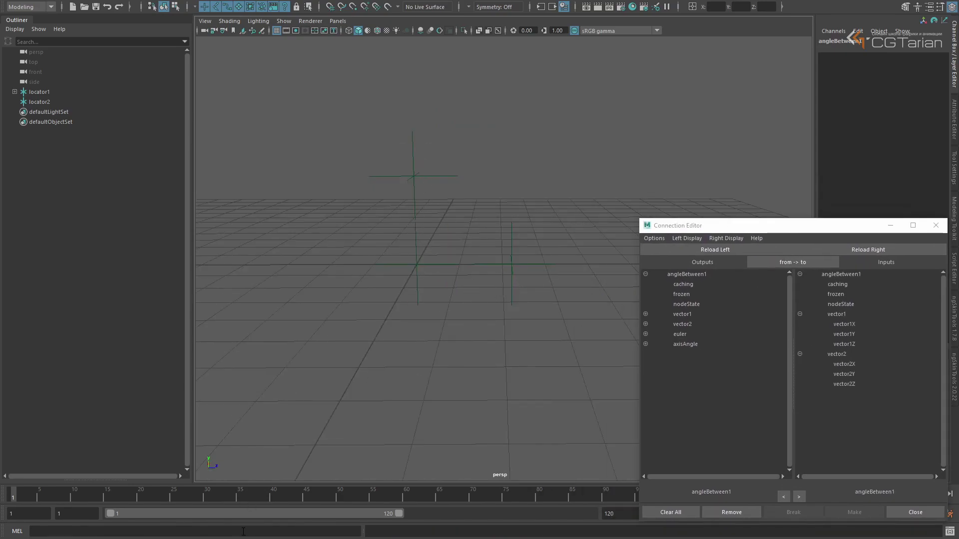
Create a plusMinusAverage node with the MEL createNode command.
{"action": "left_click", "coordinate": [243, 532]}
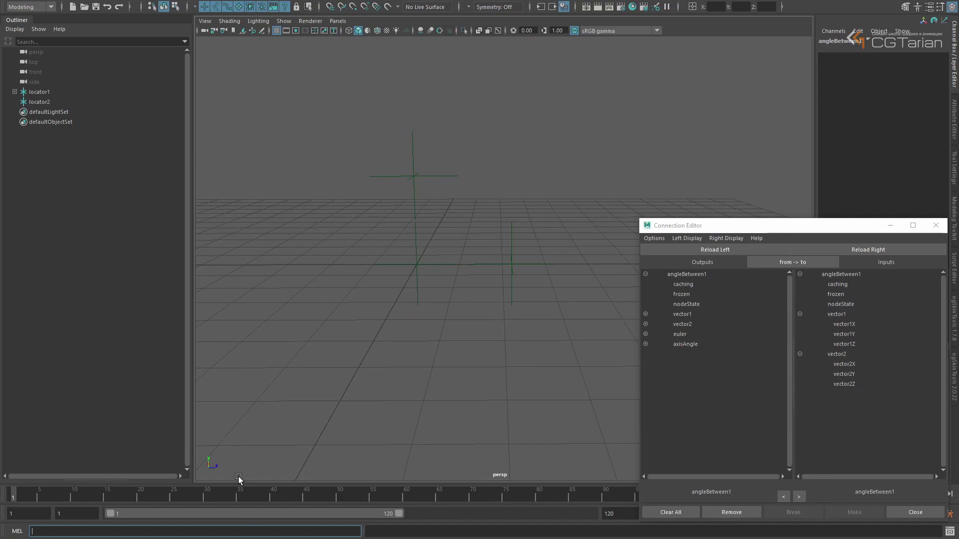
{"action": "type", "text": "createNode angleBetween"}
{"action": "key", "text": "Return"}
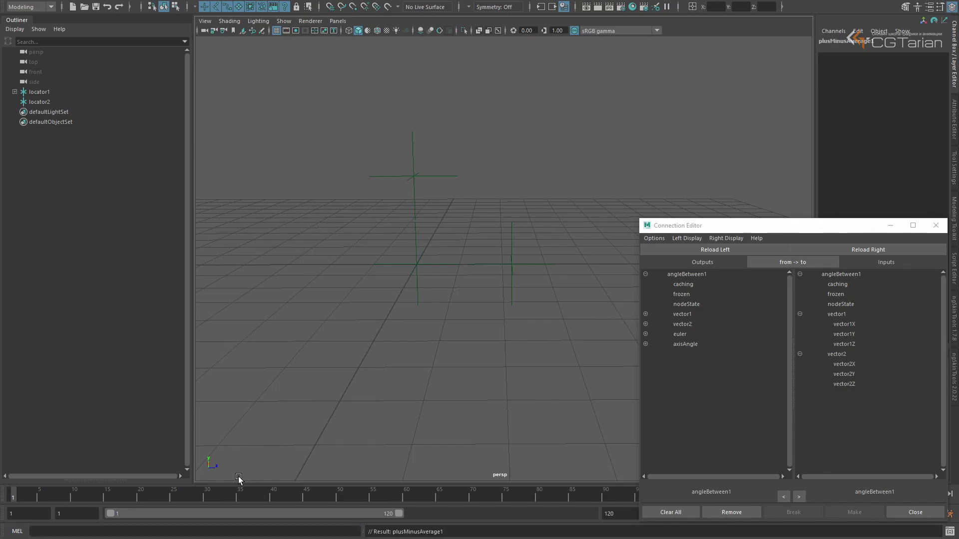
Set plusMinusAverage1's operation to Subtract and add two Input 3D items to it.
{"action": "key", "text": "ctrl+a"}
{"action": "left_click_drag", "start_coordinate": [771, 228], "coordinate": [598, 340]}
{"action": "left_click", "coordinate": [826, 140]}
{"action": "left_click", "coordinate": [825, 149]}
{"action": "left_click", "coordinate": [851, 201]}
{"action": "left_click", "coordinate": [852, 200]}
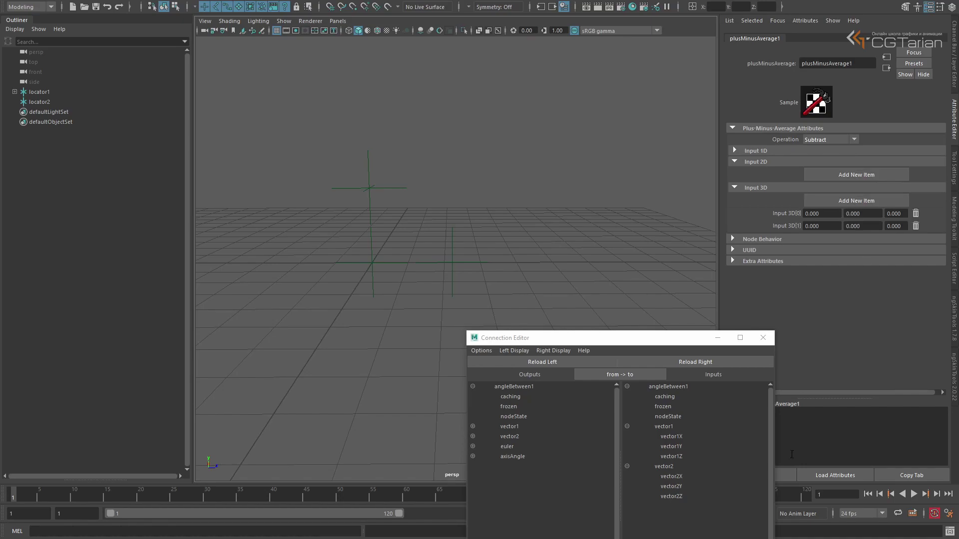
Load plusMinusAverage1 into both sides of the Connection Editor.
{"action": "middle_click_drag", "start_coordinate": [554, 211], "coordinate": [552, 205], "text": "alt"}
{"action": "key", "text": "g"}
{"action": "left_click_drag", "start_coordinate": [634, 346], "coordinate": [677, 210]}
{"action": "left_click", "coordinate": [544, 231]}
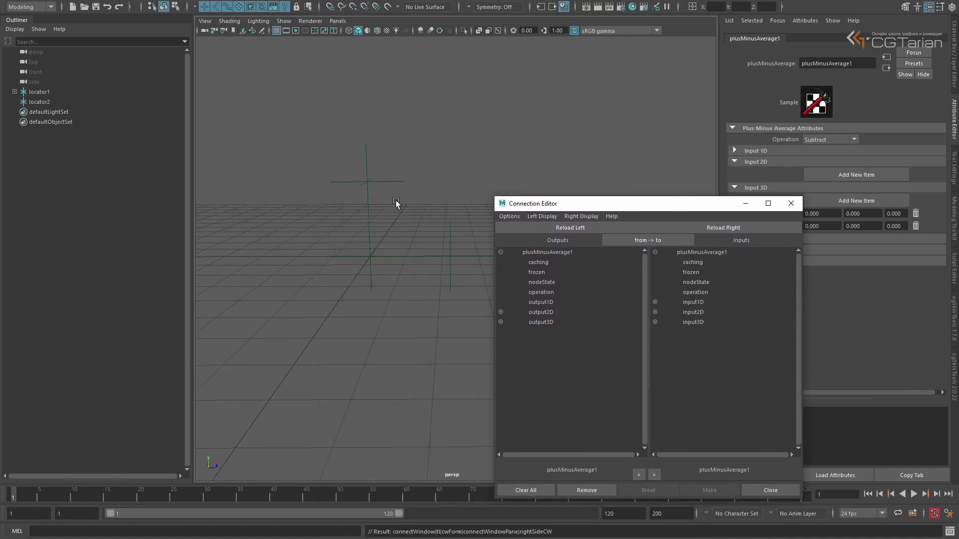
Connect the origin locator's locatorShape1 worldPosition to input3D[0] of plusMinusAverage1.
{"action": "left_click", "coordinate": [368, 205]}
{"action": "left_click", "coordinate": [371, 283]}
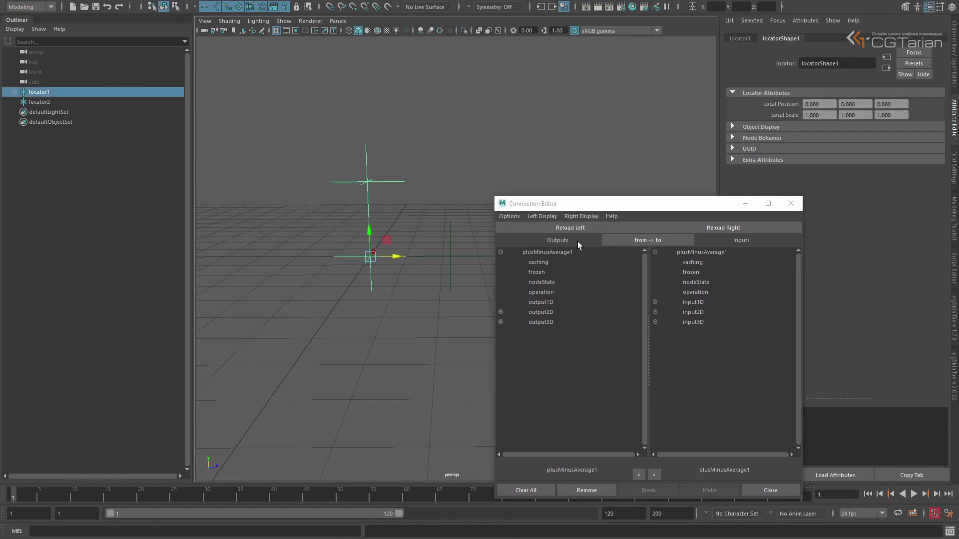
{"action": "left_click", "coordinate": [574, 228]}
{"action": "left_click_drag", "start_coordinate": [645, 290], "coordinate": [644, 419]}
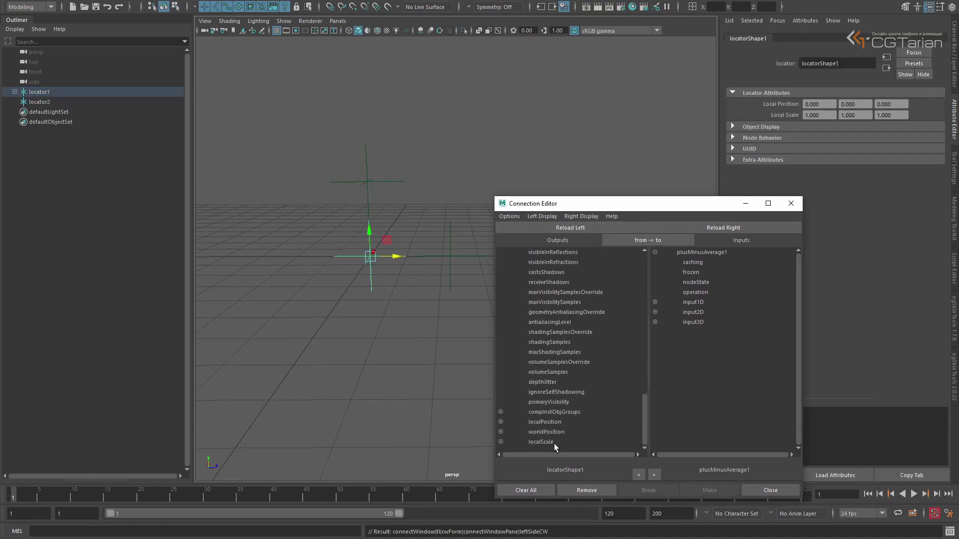
{"action": "left_click", "coordinate": [580, 432]}
{"action": "left_click", "coordinate": [655, 322]}
{"action": "left_click", "coordinate": [655, 342]}
{"action": "left_click", "coordinate": [655, 333]}
{"action": "left_click", "coordinate": [701, 332]}
Connect the raised child locator's locatorShape3 worldPosition to input3D[1] of plusMinusAverage1.
{"action": "left_click", "coordinate": [367, 182]}
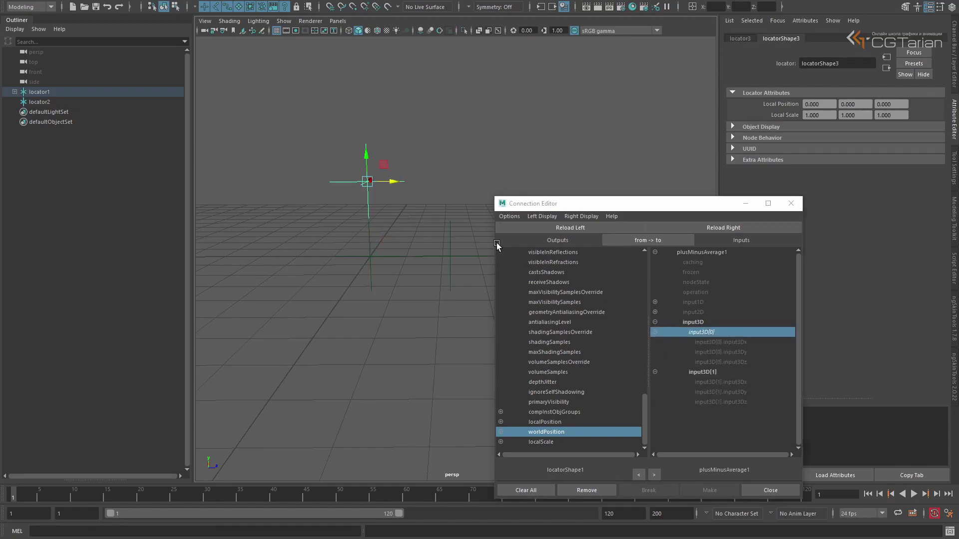
{"action": "left_click", "coordinate": [561, 228]}
{"action": "left_click", "coordinate": [553, 435]}
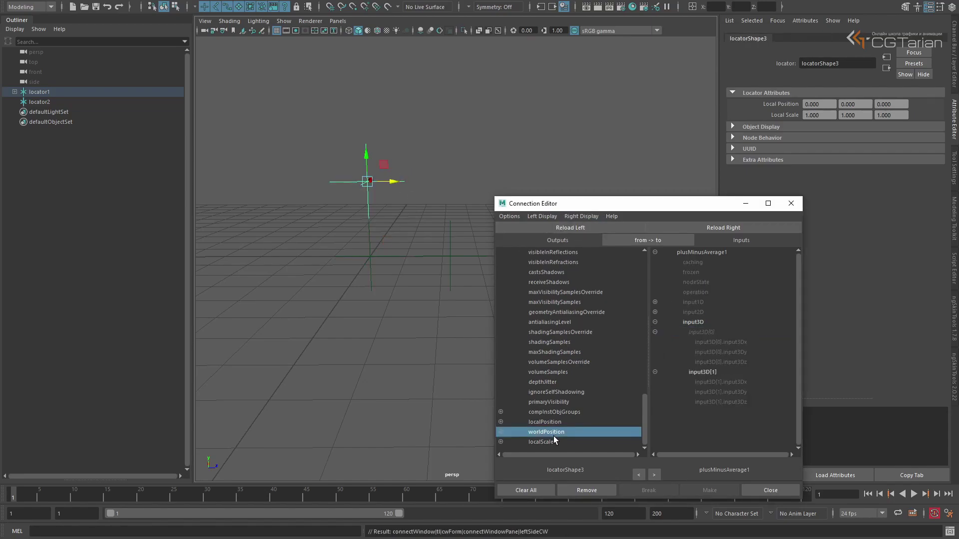
{"action": "left_click", "coordinate": [717, 373]}
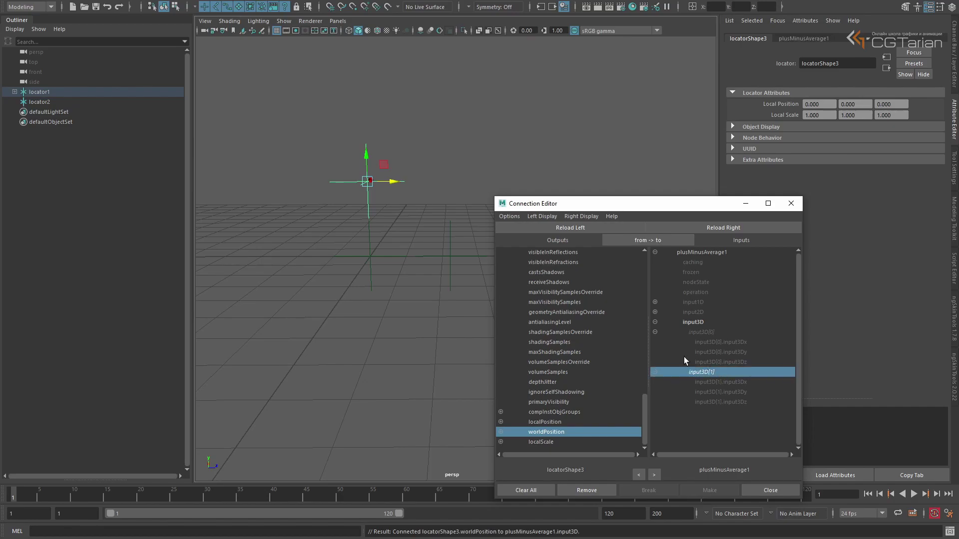
With non-DAG nodes listed in the Outliner, duplicate plusMinusAverage1 and load the copy as the Connection Editor's target.
{"action": "left_click", "coordinate": [15, 29]}
{"action": "left_click", "coordinate": [17, 48]}
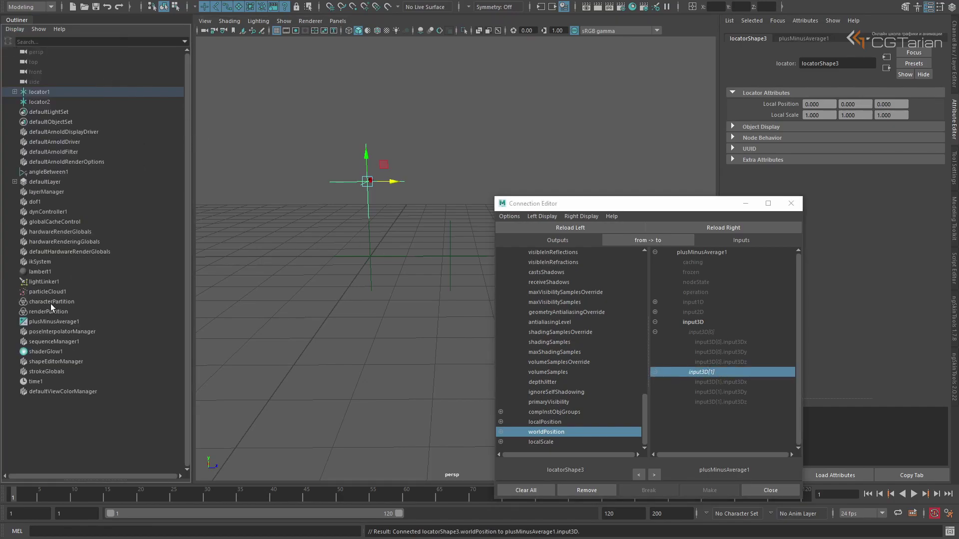
{"action": "left_click", "coordinate": [58, 322]}
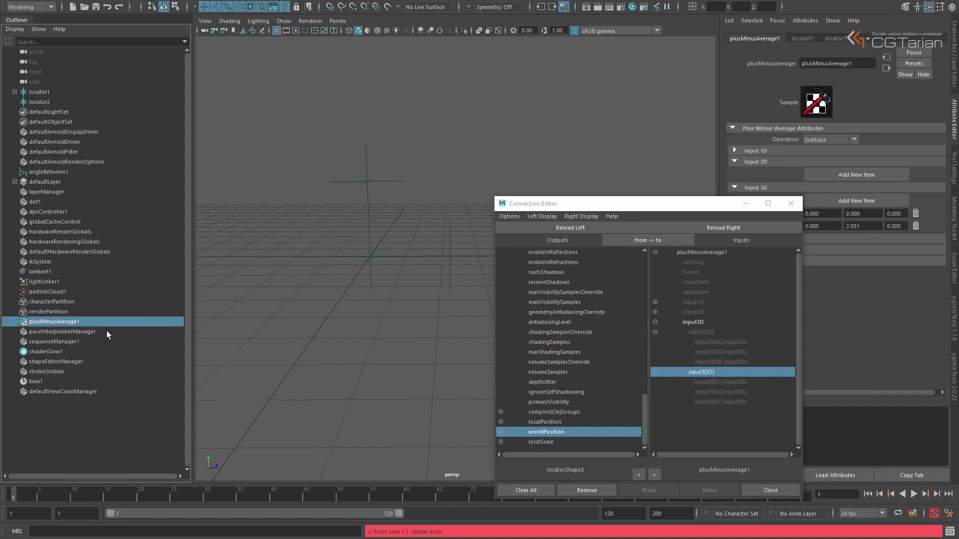
{"action": "key", "text": "ctrl+d"}
{"action": "left_click", "coordinate": [734, 227]}
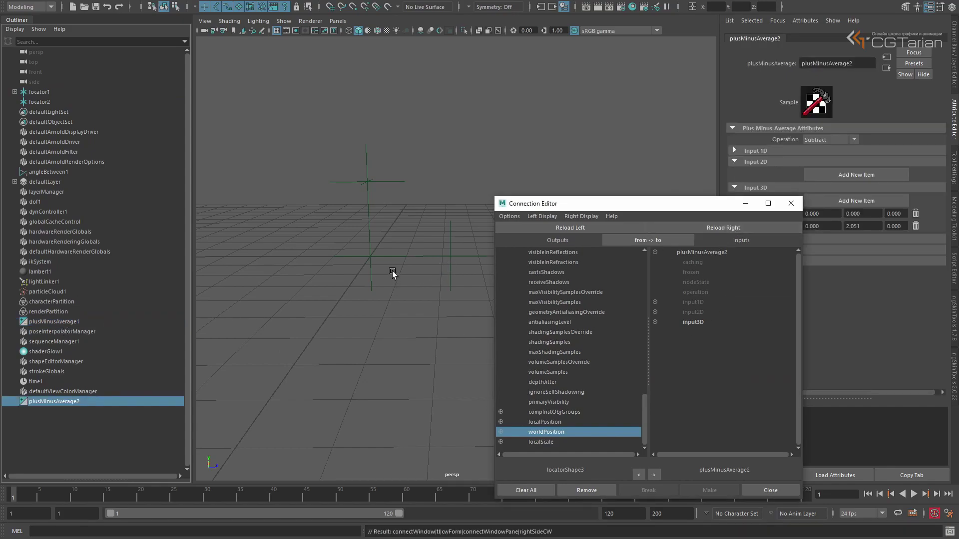
Connect locatorShape1's worldPosition to input3D[0] of plusMinusAverage2.
{"action": "left_click", "coordinate": [370, 277]}
{"action": "left_click", "coordinate": [574, 229]}
{"action": "left_click", "coordinate": [547, 432]}
{"action": "left_click", "coordinate": [654, 323]}
{"action": "left_click", "coordinate": [700, 333]}
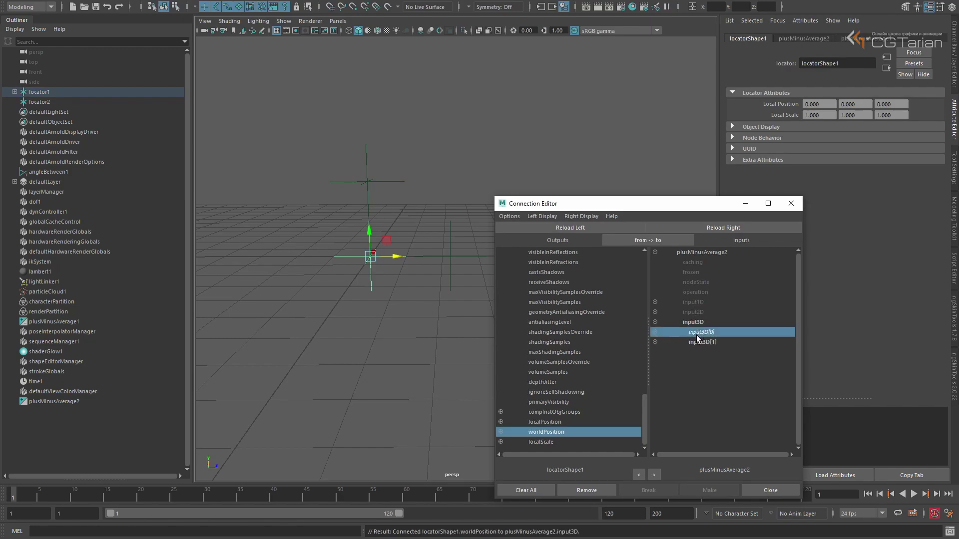
Connect the worldPosition of locator2's shape, locatorShape2, to input3D[1] of plusMinusAverage2.
{"action": "left_click", "coordinate": [452, 252]}
{"action": "left_click", "coordinate": [571, 228]}
{"action": "left_click", "coordinate": [546, 432]}
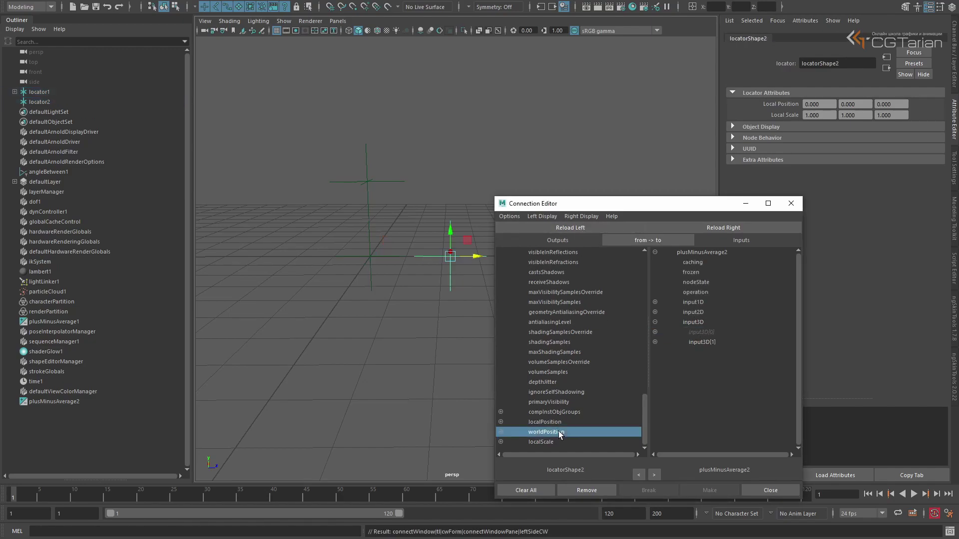
{"action": "left_click", "coordinate": [702, 343]}
Load plusMinusAverage1 and plusMinusAverage2 together as the Connection Editor's sources and angleBetween1 as its target.
{"action": "left_click", "coordinate": [54, 401]}
{"action": "left_click", "coordinate": [66, 321], "text": "ctrl"}
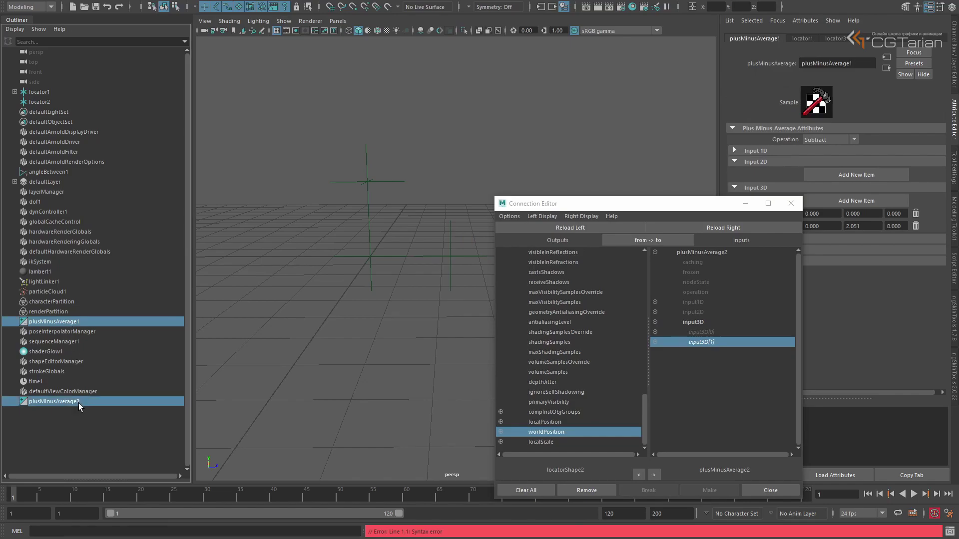
{"action": "left_click", "coordinate": [552, 228]}
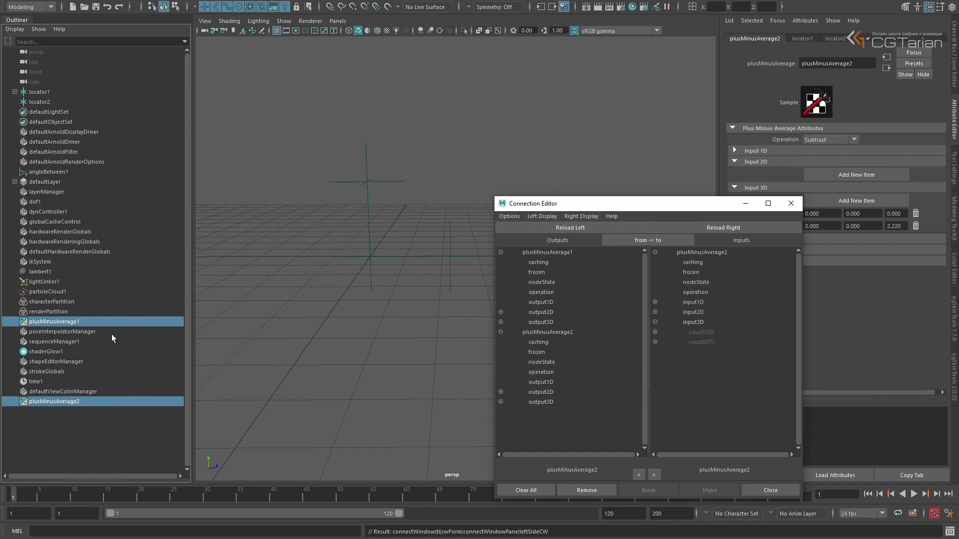
{"action": "left_click", "coordinate": [48, 172]}
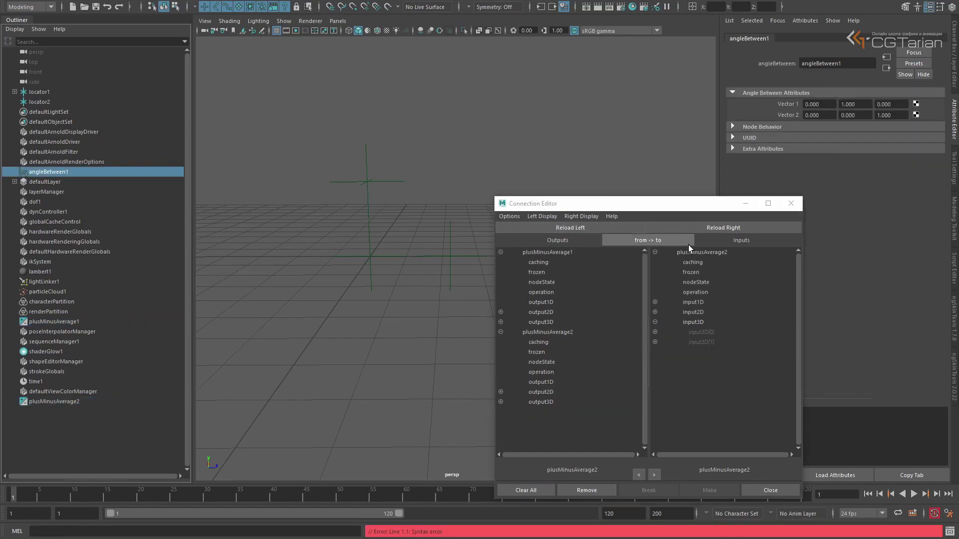
{"action": "left_click", "coordinate": [723, 228]}
Connect plusMinusAverage1's output3D to vector1 and plusMinusAverage2's output3D to vector2 of angleBetween1.
{"action": "left_click", "coordinate": [500, 322]}
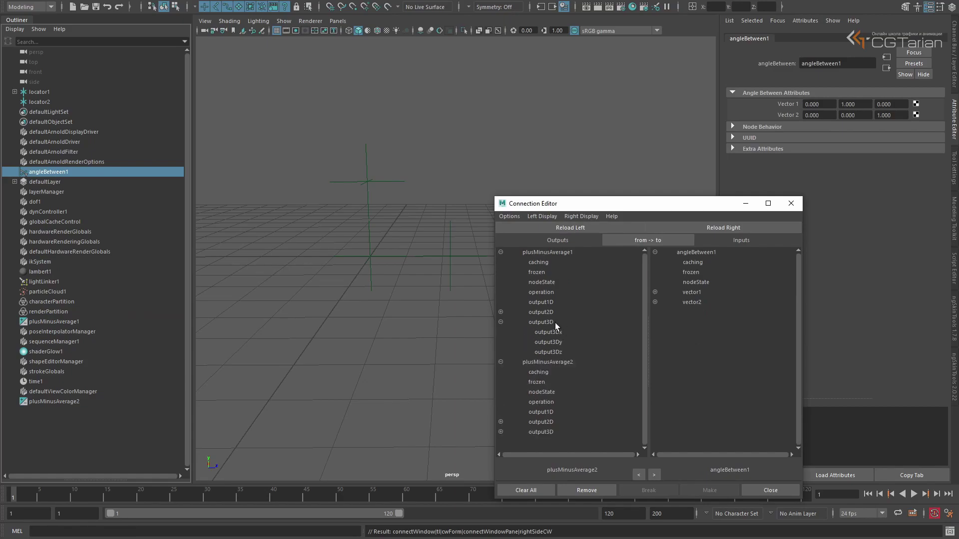
{"action": "left_click", "coordinate": [557, 324]}
{"action": "left_click", "coordinate": [696, 295]}
{"action": "left_click", "coordinate": [541, 432]}
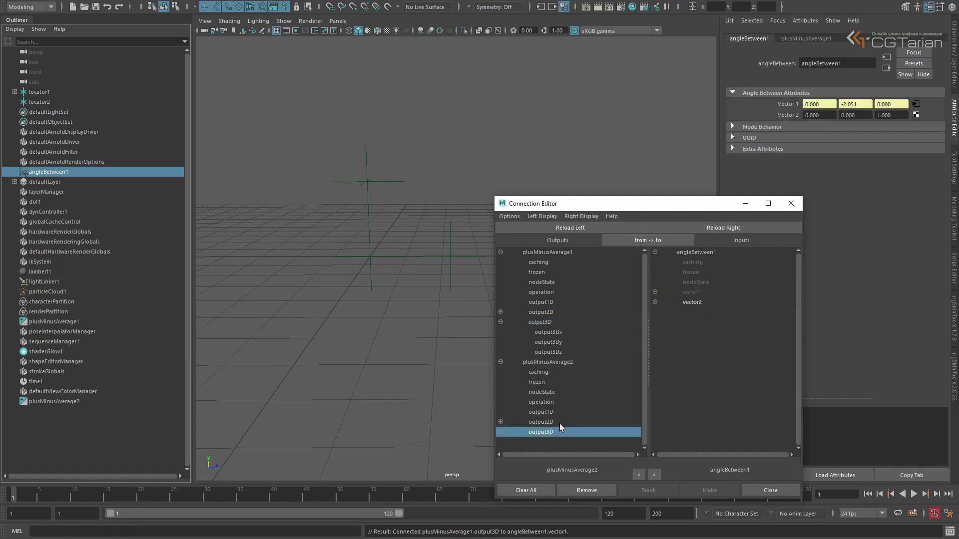
{"action": "left_click", "coordinate": [692, 302]}
{"action": "middle_click_drag", "start_coordinate": [457, 283], "coordinate": [304, 300], "text": "alt"}
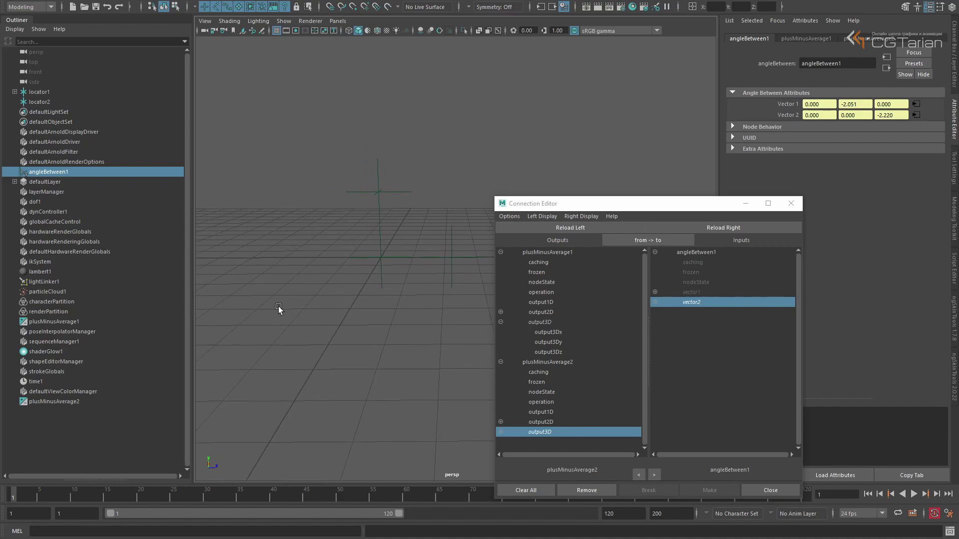
Clear the selection and create a setRange node with a MEL command.
{"action": "left_click", "coordinate": [293, 314]}
{"action": "left_click", "coordinate": [196, 531]}
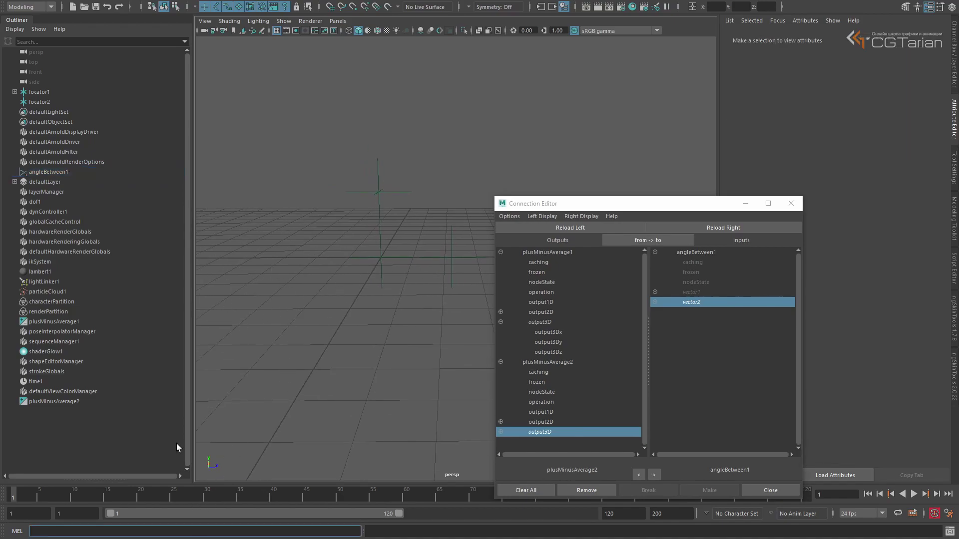
{"action": "key", "text": "Up"}
{"action": "type", "text": "setRange"}
{"action": "key", "text": "Return"}
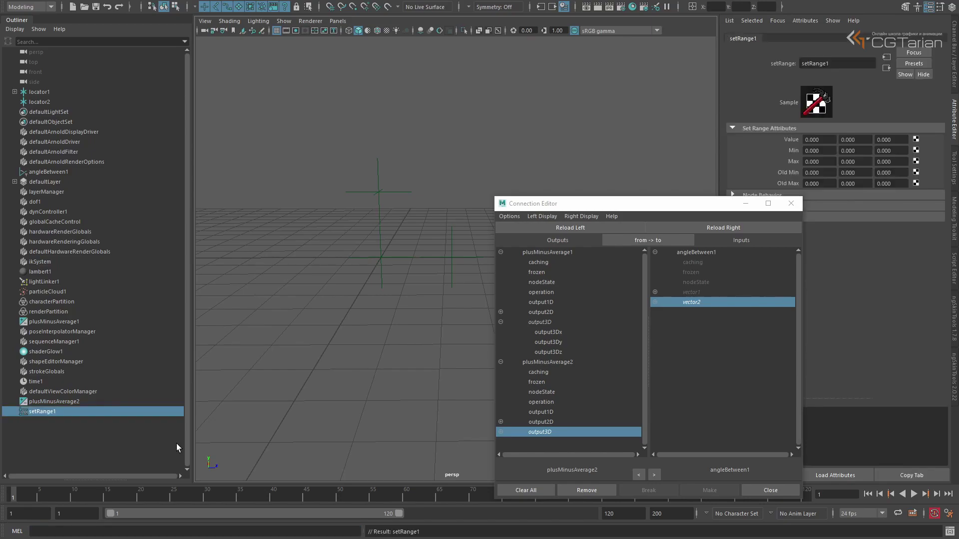
Connect the angle output under angleBetween1's axisAngle to valueX of setRange1.
{"action": "left_click", "coordinate": [672, 229]}
{"action": "left_click", "coordinate": [49, 172]}
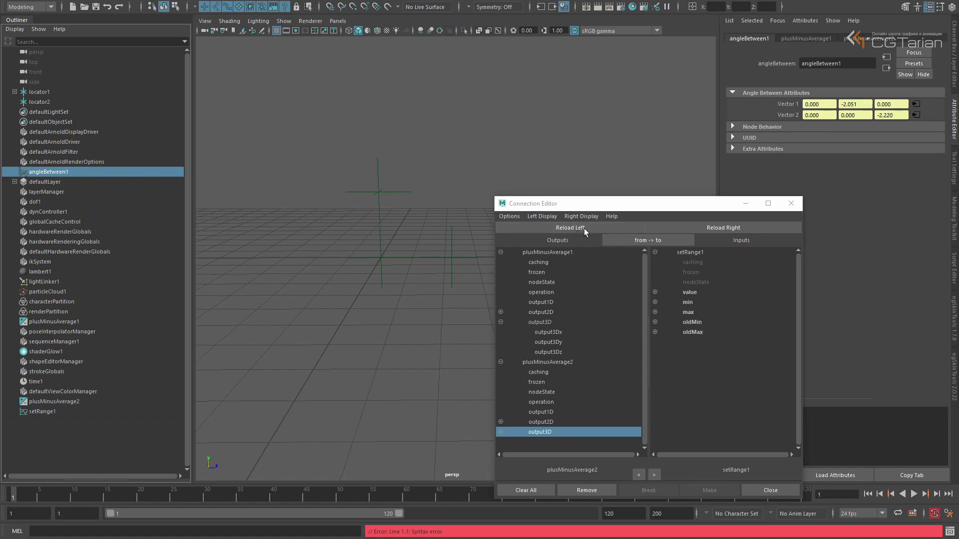
{"action": "left_click", "coordinate": [570, 228]}
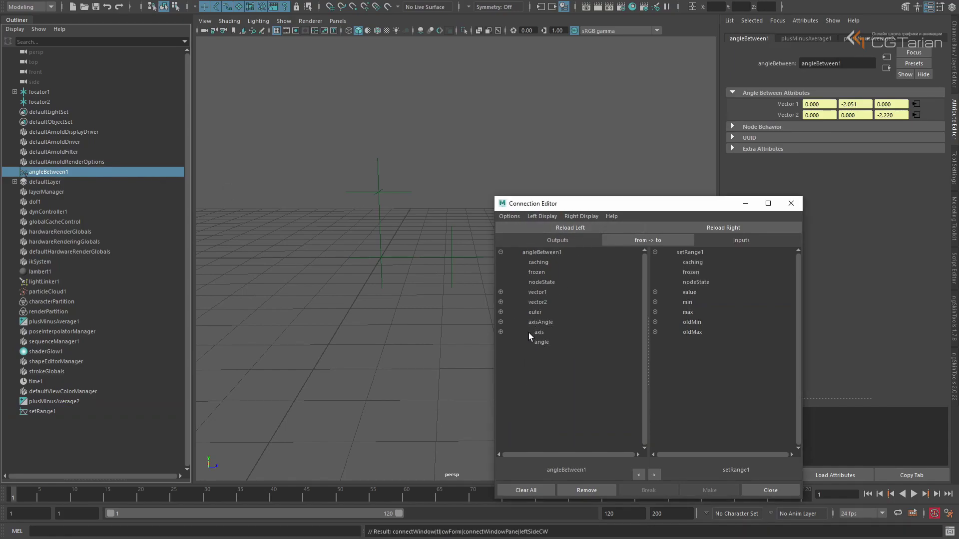
{"action": "left_click", "coordinate": [574, 341]}
{"action": "left_click", "coordinate": [655, 292]}
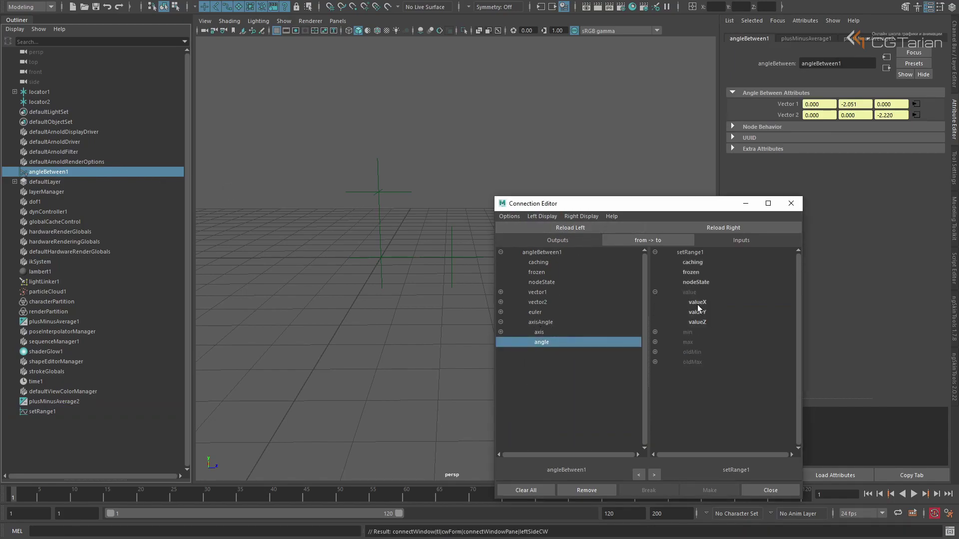
{"action": "left_click", "coordinate": [696, 301]}
Close the Connection Editor and keep setRange1's attributes open in a separate floating window.
{"action": "left_click", "coordinate": [86, 411]}
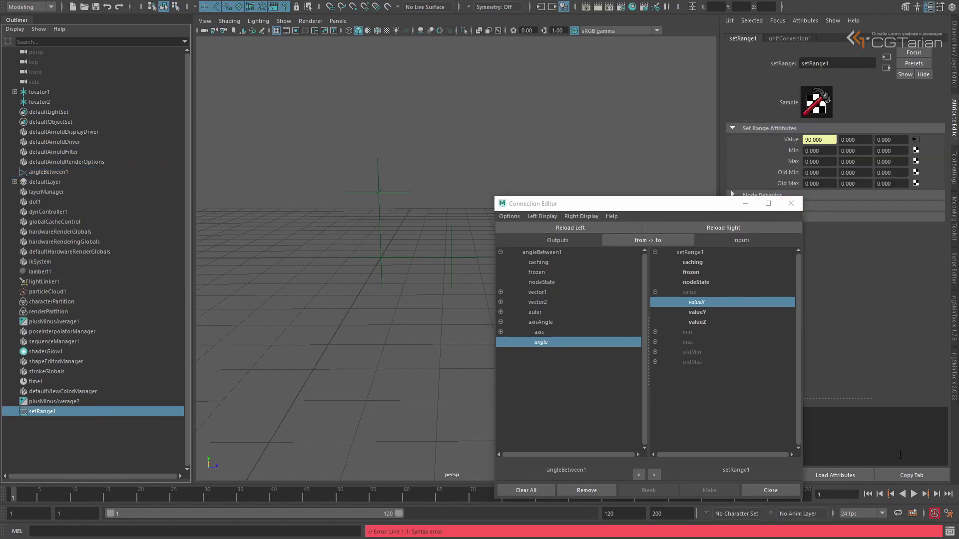
{"action": "left_click", "coordinate": [791, 203]}
{"action": "left_click_drag", "start_coordinate": [420, 181], "coordinate": [746, 200]}
{"action": "left_click", "coordinate": [533, 223]}
Create a single joint near the origin locator.
{"action": "key", "text": "space"}
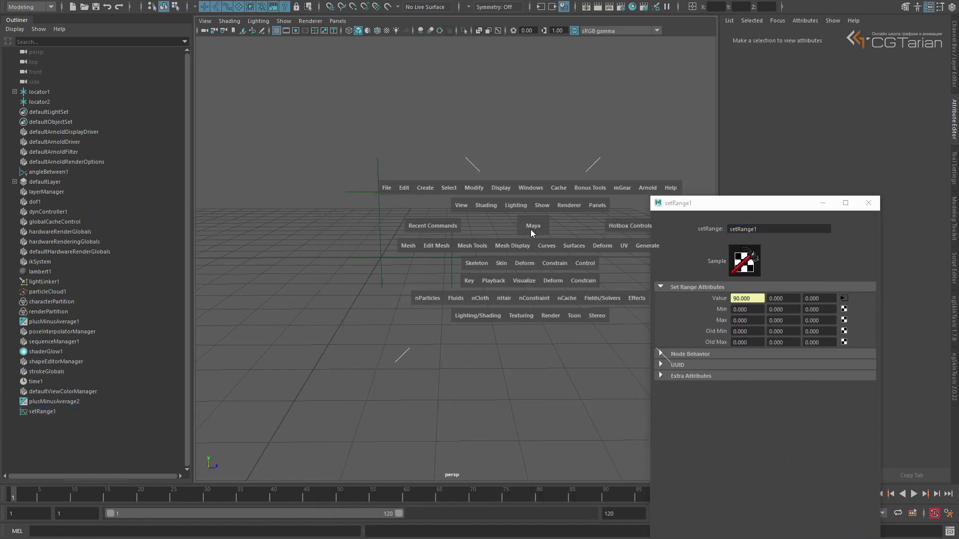
{"action": "right_click", "coordinate": [550, 236]}
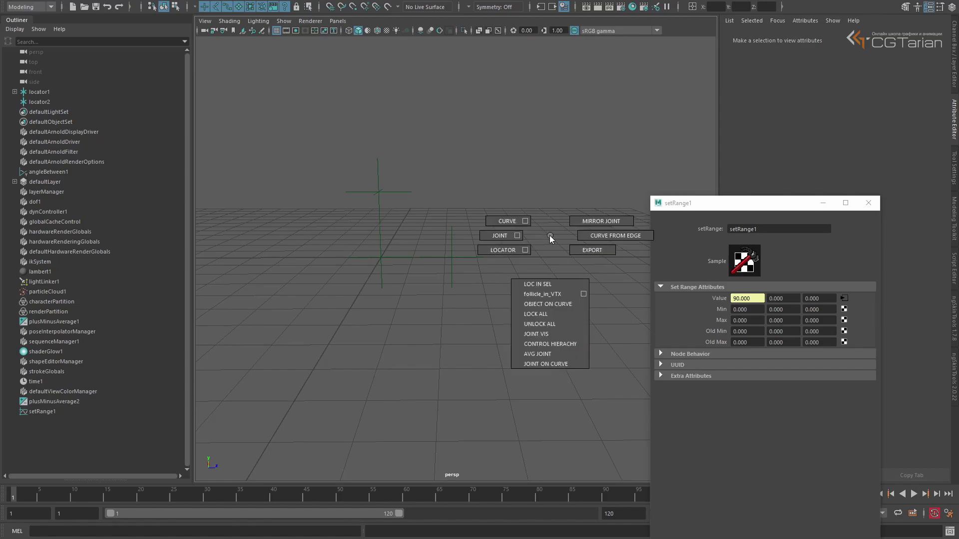
{"action": "left_click", "coordinate": [500, 235]}
{"action": "left_click", "coordinate": [386, 255]}
{"action": "key", "text": "Return"}
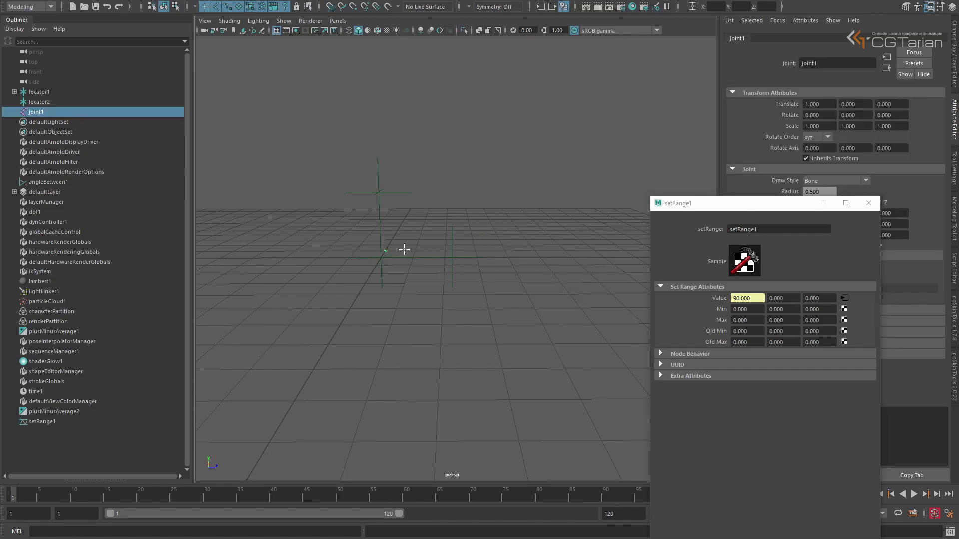
Place the joint at the origin and parent a duplicate raised about 2.2 units in Y under it.
{"action": "left_click_drag", "start_coordinate": [388, 256], "coordinate": [381, 170]}
{"action": "key", "text": "ctrl+d"}
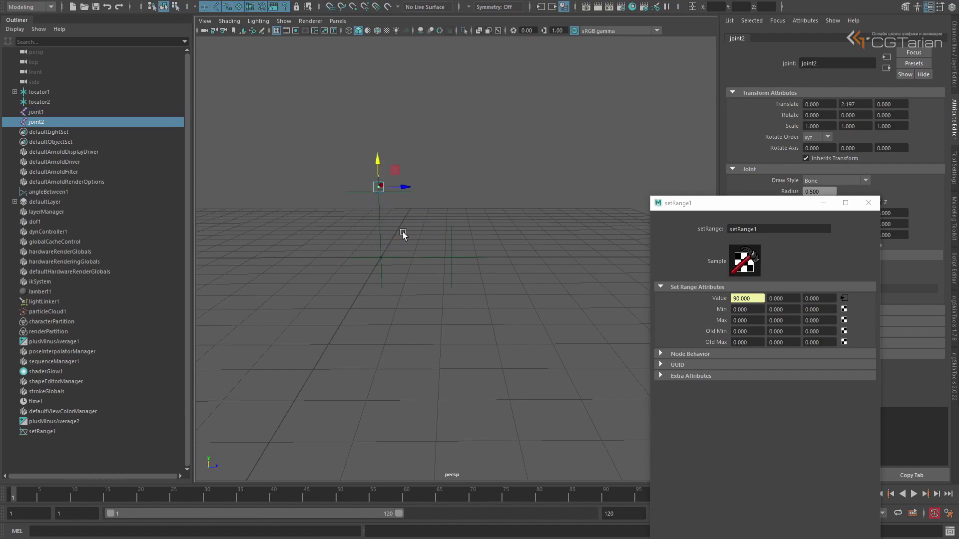
{"action": "left_click", "coordinate": [381, 258], "text": "shift"}
{"action": "key", "text": "p"}
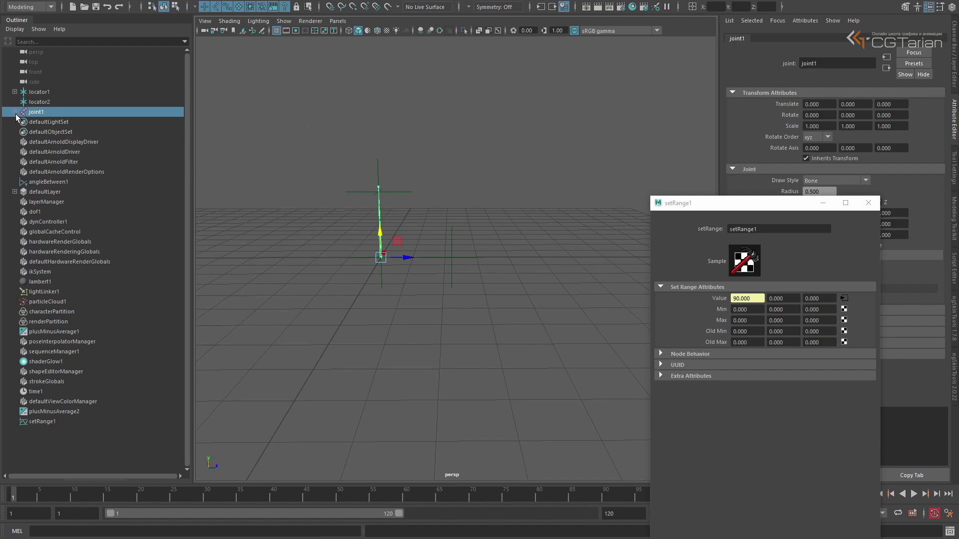
Enlarge the radius of joint1 and its child joint2 to about 2.35.
{"action": "left_click", "coordinate": [14, 111]}
{"action": "left_click", "coordinate": [53, 124]}
{"action": "middle_click_drag", "start_coordinate": [572, 131], "coordinate": [644, 130]}
{"action": "left_click", "coordinate": [443, 231]}
{"action": "left_click", "coordinate": [419, 233]}
{"action": "right_click_drag", "start_coordinate": [439, 248], "coordinate": [517, 235], "text": "alt"}
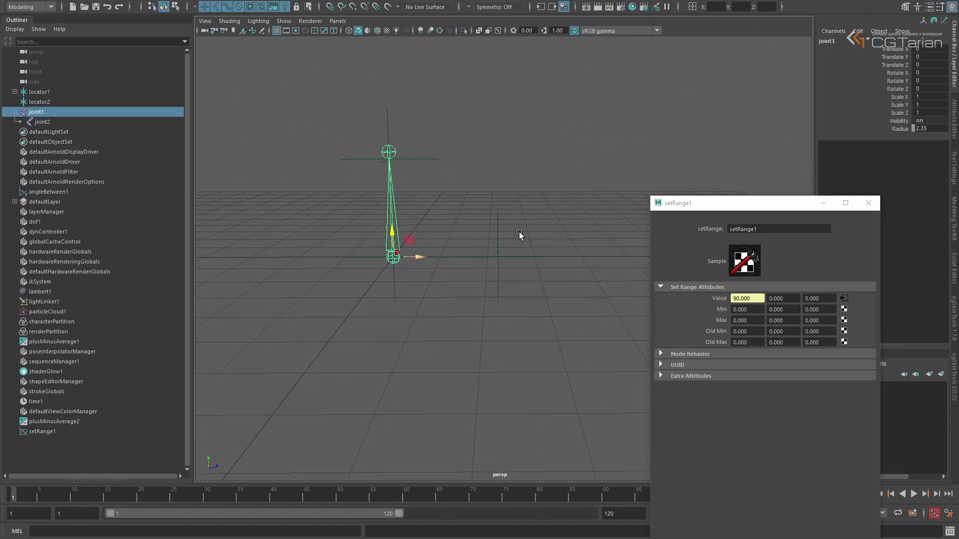
Test-rotate locator1 while watching setRange1's Value X, and return it to zero rotation.
{"action": "left_click", "coordinate": [446, 300]}
{"action": "left_click", "coordinate": [395, 283]}
{"action": "key", "text": "e"}
{"action": "left_click_drag", "start_coordinate": [413, 242], "coordinate": [476, 241]}
{"action": "middle_click_drag", "start_coordinate": [454, 225], "coordinate": [502, 210]}
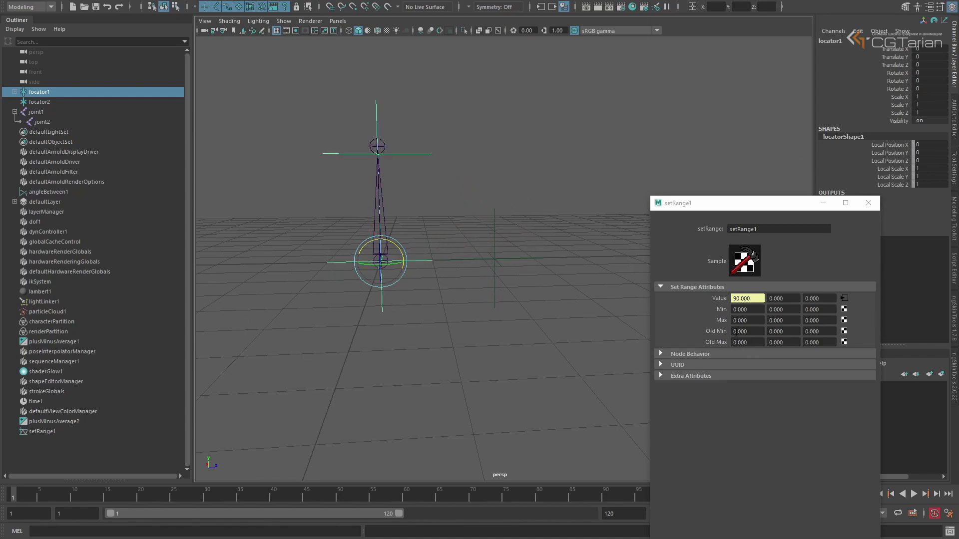
Set setRange1's first-column Old Max to 90 and Min to 90, keeping Max and Old Min at 0.
{"action": "left_click", "coordinate": [747, 322]}
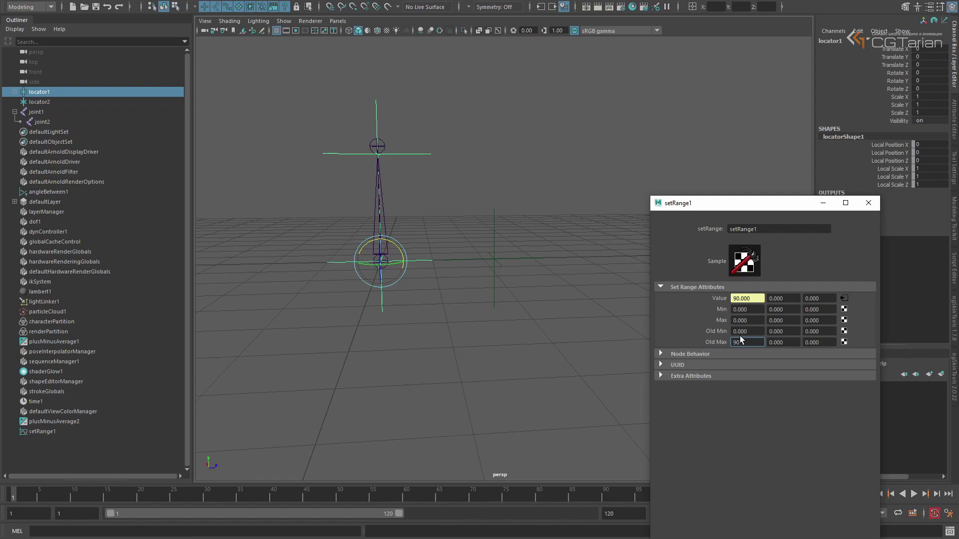
{"action": "middle_click_drag", "start_coordinate": [533, 310], "coordinate": [537, 306], "text": "alt"}
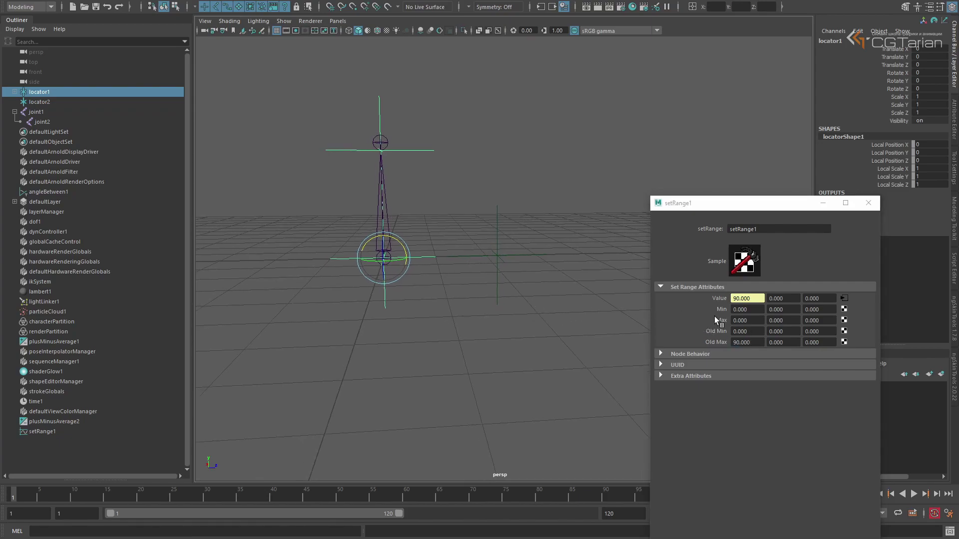
{"action": "left_click", "coordinate": [755, 322]}
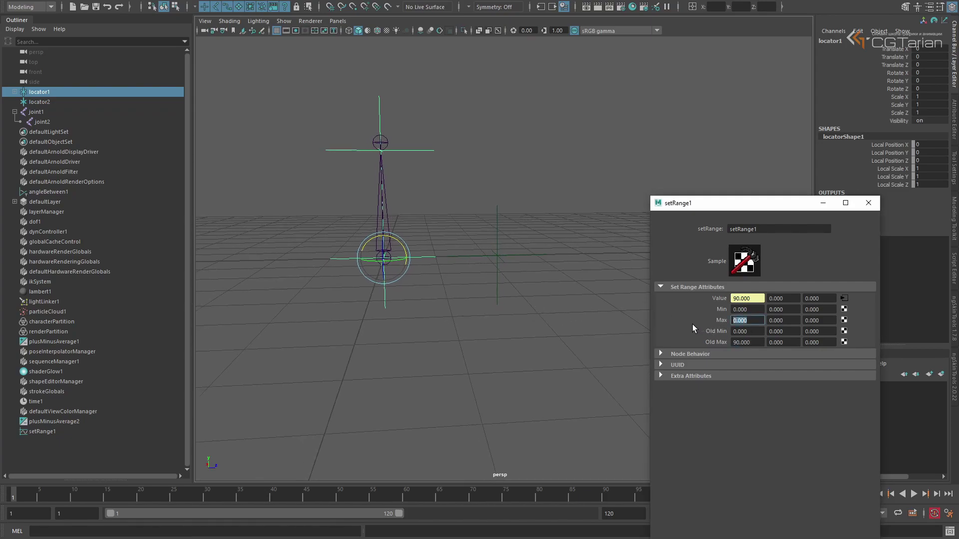
{"action": "middle_click_drag", "start_coordinate": [506, 314], "coordinate": [495, 308], "text": "alt"}
Load setRange1 as the Connection Editor's source with outValueX chosen, and joint1 as the target.
{"action": "left_click", "coordinate": [73, 432]}
{"action": "key", "text": "ctrl+shift+c"}
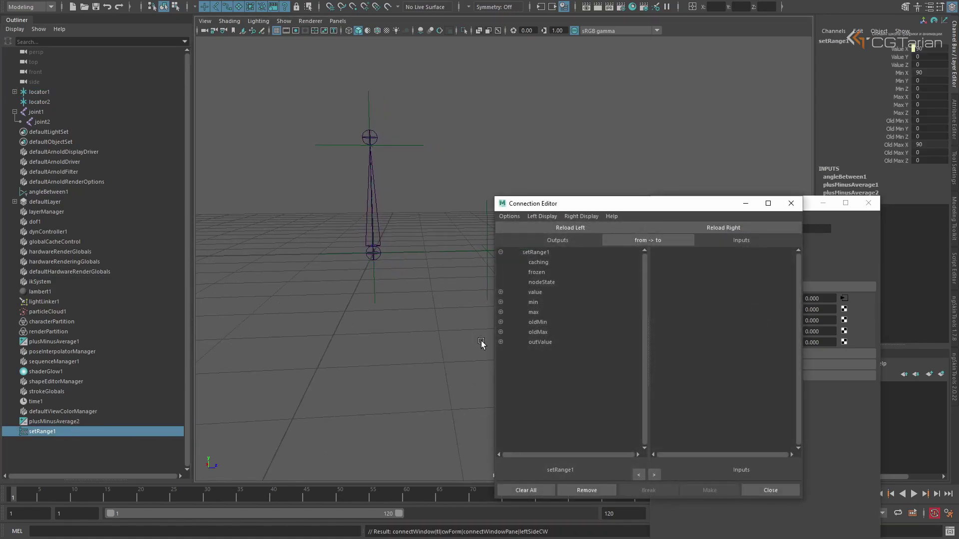
{"action": "left_click", "coordinate": [540, 353]}
{"action": "left_click", "coordinate": [375, 252]}
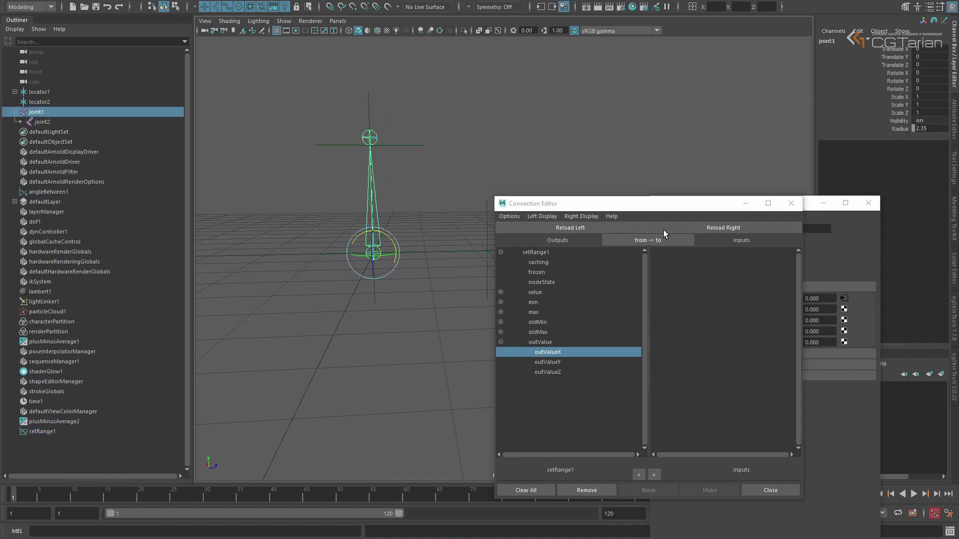
{"action": "left_click", "coordinate": [682, 231]}
{"action": "middle_click_drag", "start_coordinate": [387, 275], "coordinate": [378, 276], "text": "alt"}
{"action": "left_click", "coordinate": [727, 228]}
Connect setRange1's outValueX to rotateX of joint1.
{"action": "scroll", "coordinate": [801, 299], "scroll_direction": "down", "scroll_amount": 2}
{"action": "left_click_drag", "start_coordinate": [801, 298], "coordinate": [797, 364]}
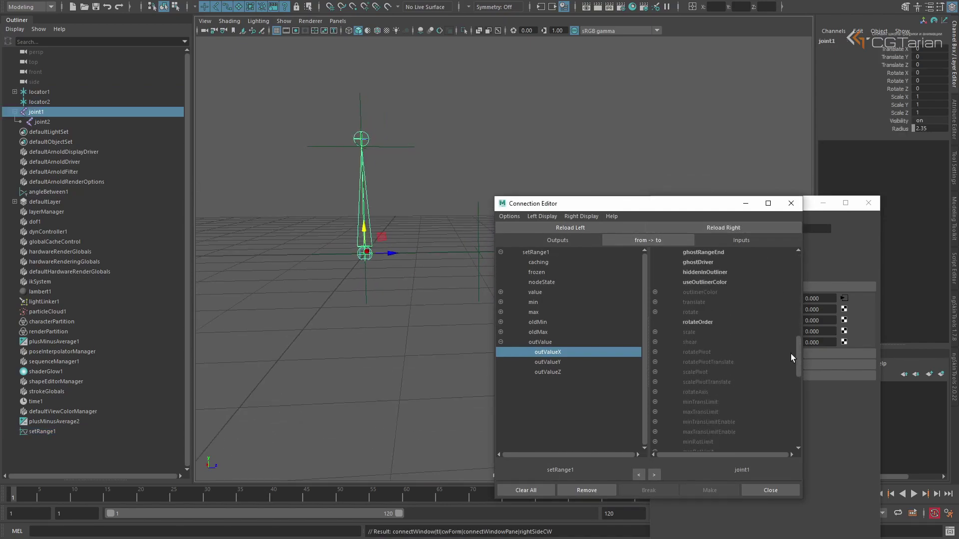
{"action": "left_click_drag", "start_coordinate": [436, 296], "coordinate": [594, 311], "text": "alt"}
{"action": "left_click_drag", "start_coordinate": [440, 285], "coordinate": [413, 298], "text": "alt"}
{"action": "left_click", "coordinate": [704, 323]}
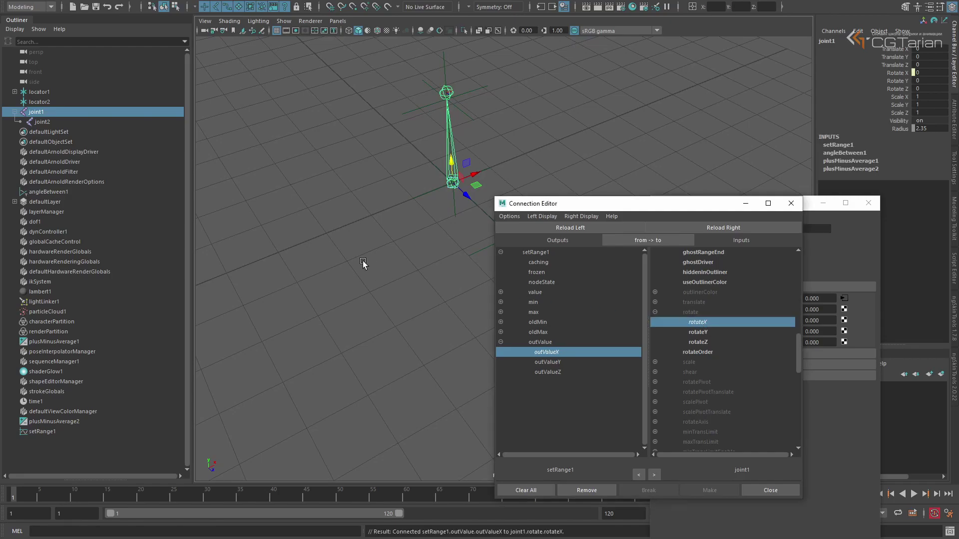
Test-rotate the rig to check how joint1 is driven, and close the Connection Editor.
{"action": "left_click_drag", "start_coordinate": [369, 268], "coordinate": [368, 270], "text": "alt"}
{"action": "key", "text": "e"}
{"action": "left_click_drag", "start_coordinate": [414, 230], "coordinate": [424, 261]}
{"action": "left_click_drag", "start_coordinate": [387, 300], "coordinate": [551, 233], "text": "alt"}
{"action": "left_click", "coordinate": [791, 203]}
Repeat the rotation test on the locator setup from several viewing angles, undoing each trial.
{"action": "scroll", "coordinate": [399, 257], "scroll_direction": "down", "scroll_amount": 2}
{"action": "middle_click_drag", "start_coordinate": [552, 233], "coordinate": [529, 225]}
{"action": "left_click_drag", "start_coordinate": [529, 224], "coordinate": [460, 283], "text": "alt"}
{"action": "middle_click_drag", "start_coordinate": [460, 283], "coordinate": [439, 251]}
{"action": "left_click_drag", "start_coordinate": [413, 254], "coordinate": [408, 261]}
{"action": "left_click_drag", "start_coordinate": [503, 245], "coordinate": [472, 210], "text": "alt"}
{"action": "middle_click_drag", "start_coordinate": [472, 210], "coordinate": [482, 229]}
{"action": "key", "text": "ctrl+z"}
{"action": "key", "text": "ctrl+z"}
{"action": "key", "text": "ctrl+z"}
{"action": "mouse_move", "coordinate": [415, 244]}
{"action": "left_mouse_down"}
{"action": "mouse_move", "coordinate": [428, 251]}
{"action": "mouse_move", "coordinate": [426, 221]}
{"action": "mouse_move", "coordinate": [434, 272]}
{"action": "mouse_move", "coordinate": [433, 250]}
{"action": "mouse_move", "coordinate": [421, 249]}
{"action": "left_mouse_up"}
{"action": "key", "text": "ctrl+z"}
{"action": "left_click_drag", "start_coordinate": [433, 234], "coordinate": [470, 225], "text": "alt"}
{"action": "key", "text": "ctrl+z"}
{"action": "mouse_move", "coordinate": [395, 214]}
{"action": "middle_mouse_down"}
{"action": "mouse_move", "coordinate": [422, 208]}
{"action": "mouse_move", "coordinate": [399, 209]}
{"action": "middle_mouse_up"}
{"action": "key", "text": "ctrl+z"}
{"action": "key", "text": "ctrl+z"}
Move joint1 sideways to locator2's position and rotate locator1 to about 36.6 degrees in X.
{"action": "left_click_drag", "start_coordinate": [407, 260], "coordinate": [525, 263]}
{"action": "left_click", "coordinate": [389, 296]}
{"action": "key", "text": "e"}
{"action": "left_click_drag", "start_coordinate": [398, 242], "coordinate": [407, 254]}
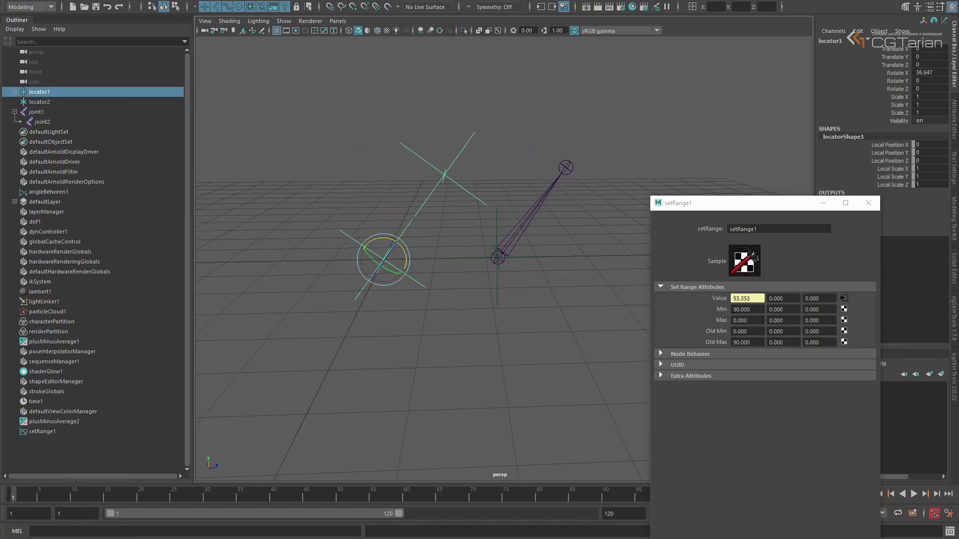
Try an Old Min X of 50 on setRange1 and test it by rotating locator1 to about 55 degrees in X.
{"action": "left_click_drag", "start_coordinate": [759, 345], "coordinate": [690, 326]}
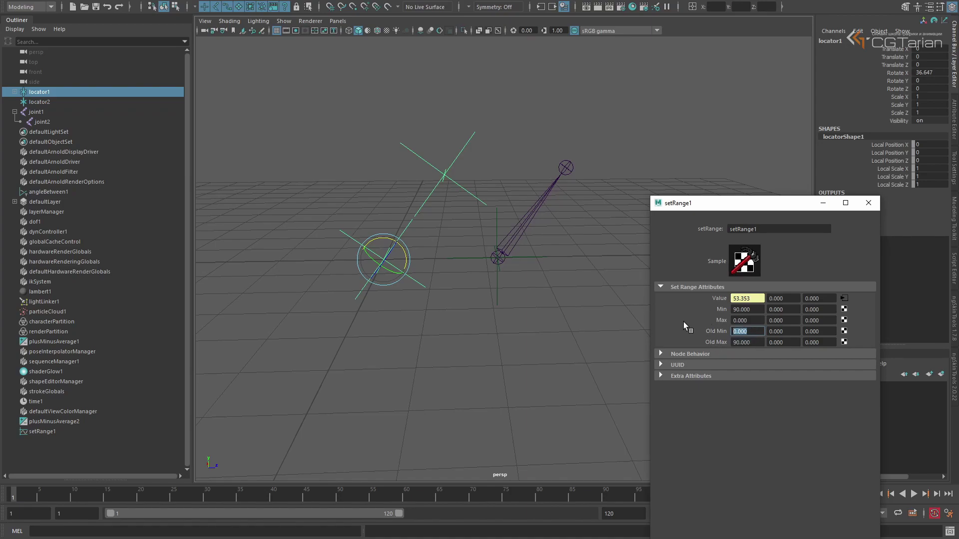
{"action": "type", "text": "50"}
{"action": "left_click_drag", "start_coordinate": [500, 289], "coordinate": [518, 276], "text": "alt"}
{"action": "middle_click_drag", "start_coordinate": [518, 276], "coordinate": [590, 307]}
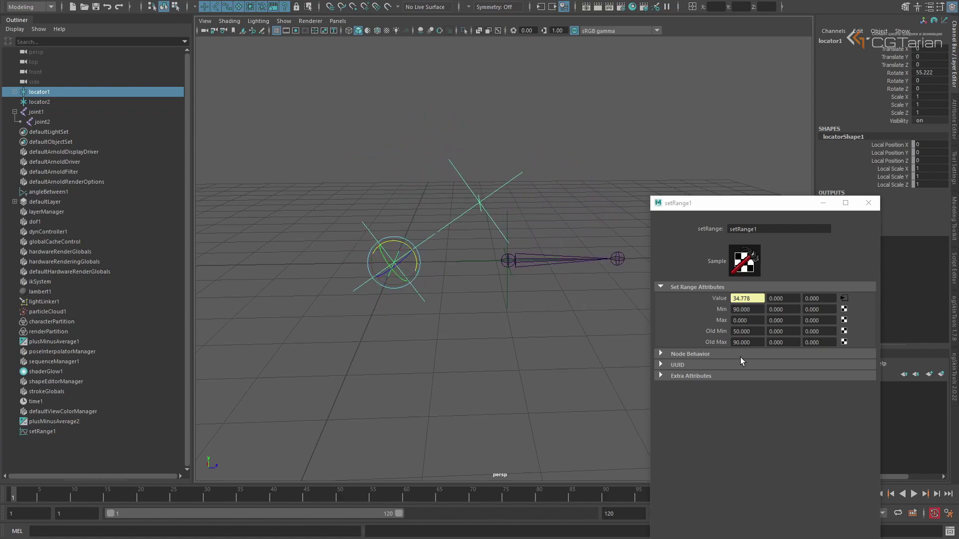
{"action": "key", "text": "ctrl+z"}
Set setRange1's Old Max X to 50.
{"action": "left_click_drag", "start_coordinate": [754, 331], "coordinate": [700, 335]}
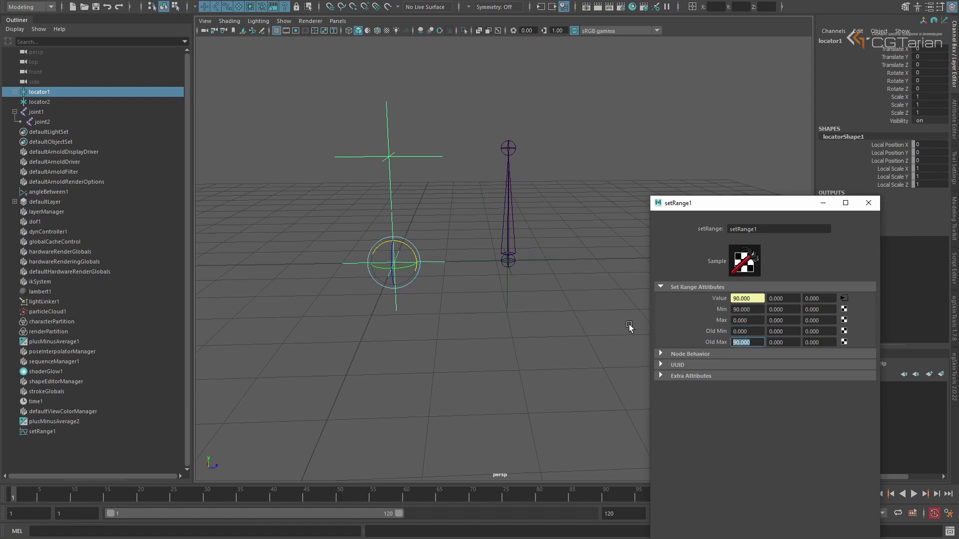
{"action": "type", "text": "50"}
{"action": "key", "text": "Return"}
Rotate locator1 to test joint1's response to the 50-degree Old Max, and undo the rotation.
{"action": "middle_click_drag", "start_coordinate": [475, 270], "coordinate": [424, 276]}
{"action": "left_click_drag", "start_coordinate": [424, 273], "coordinate": [435, 284]}
{"action": "left_click_drag", "start_coordinate": [462, 260], "coordinate": [452, 301], "text": "alt"}
{"action": "key", "text": "ctrl+z"}
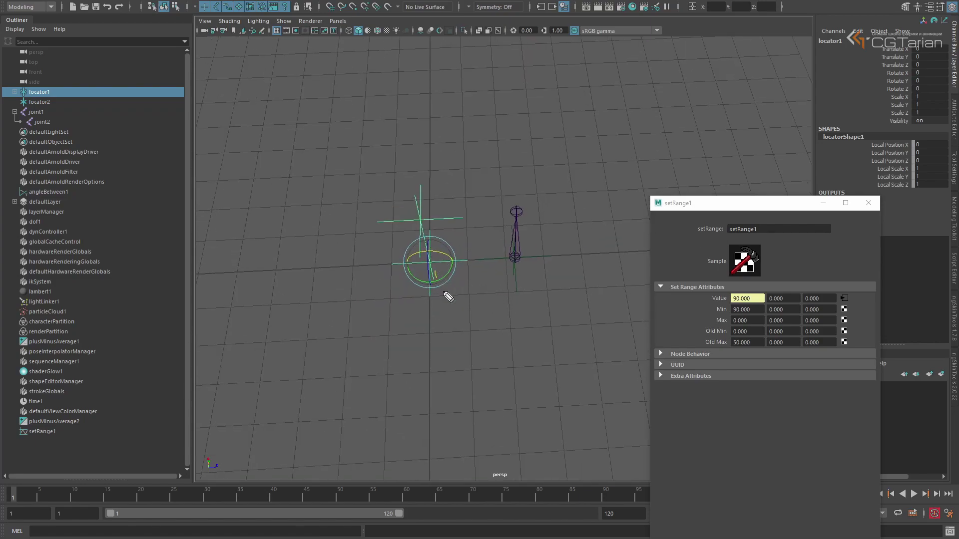
{"action": "left_click_drag", "start_coordinate": [394, 274], "coordinate": [460, 233], "text": "alt"}
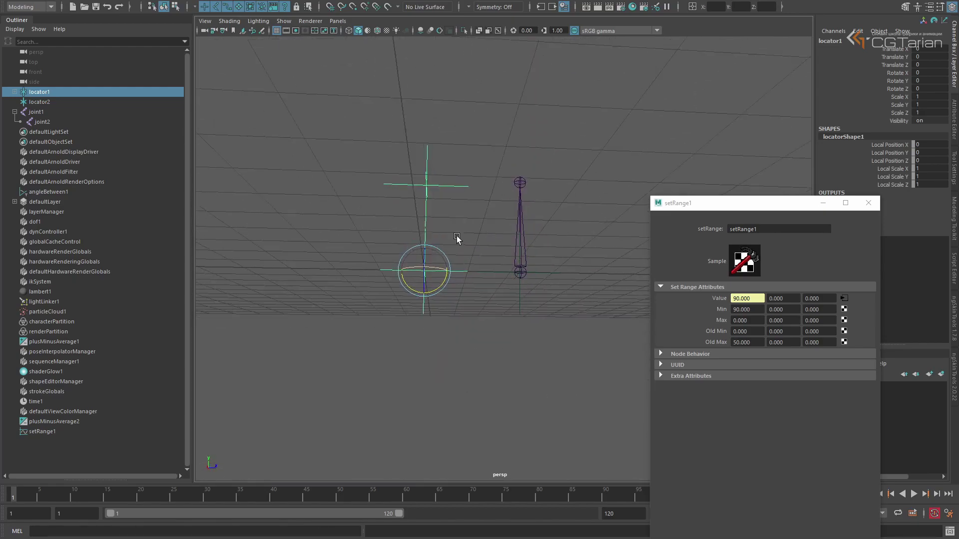